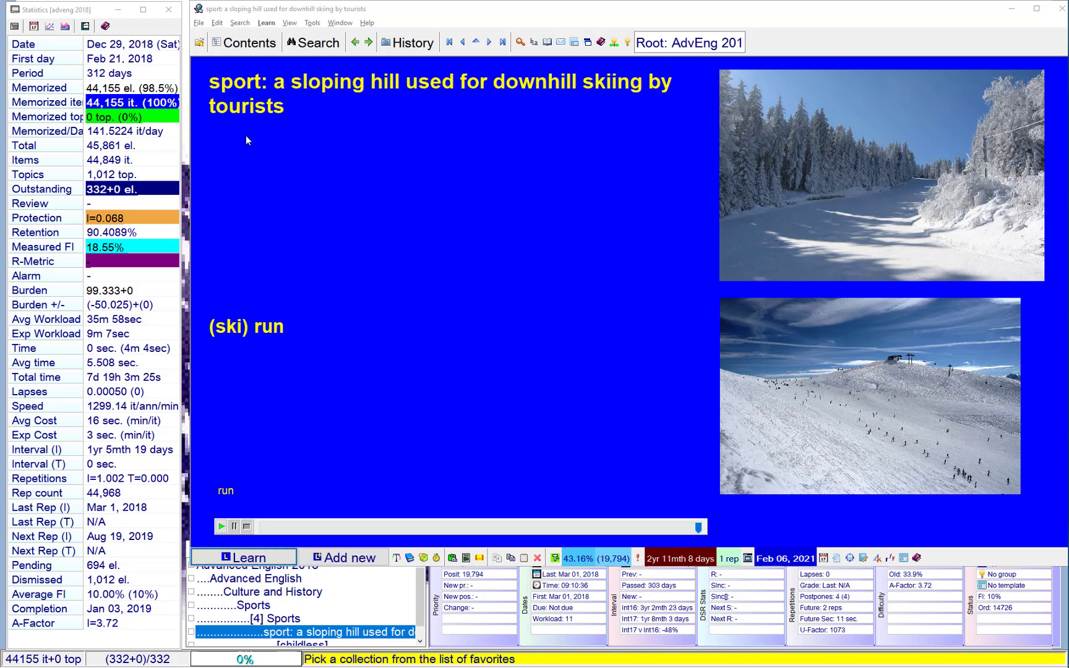
# - Go to the [4] Sports topic in the knowledge tree
pyautogui.click(297, 620)
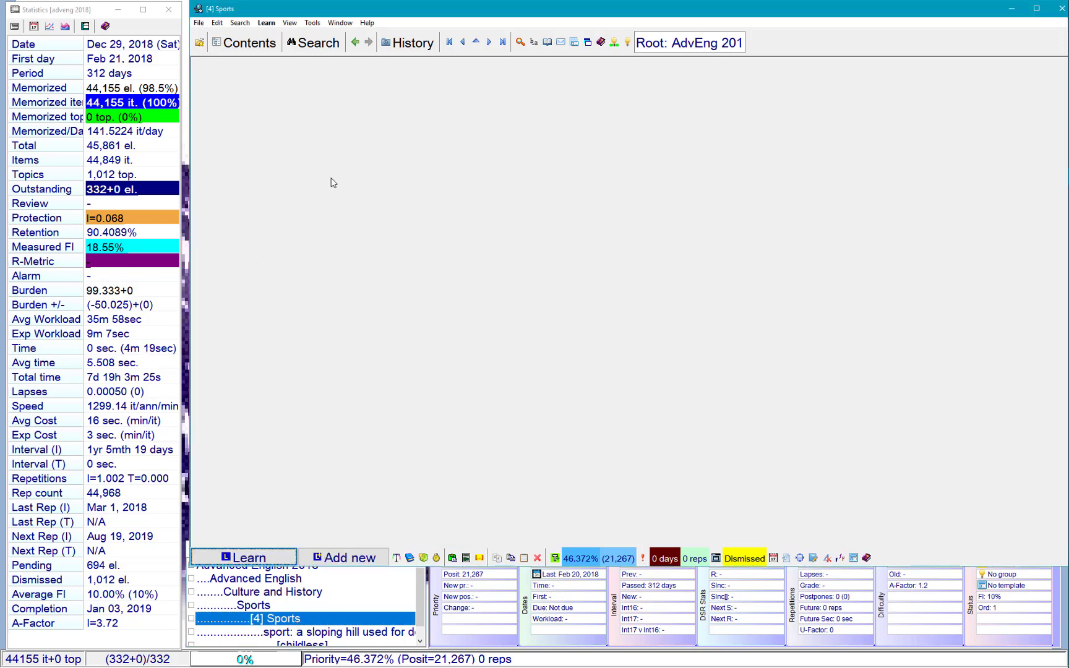
# - List the Sports branch's 85 memorized elements and set up an XML export with HTML codes removed
pyautogui.hotkey('ctrl', 'space')
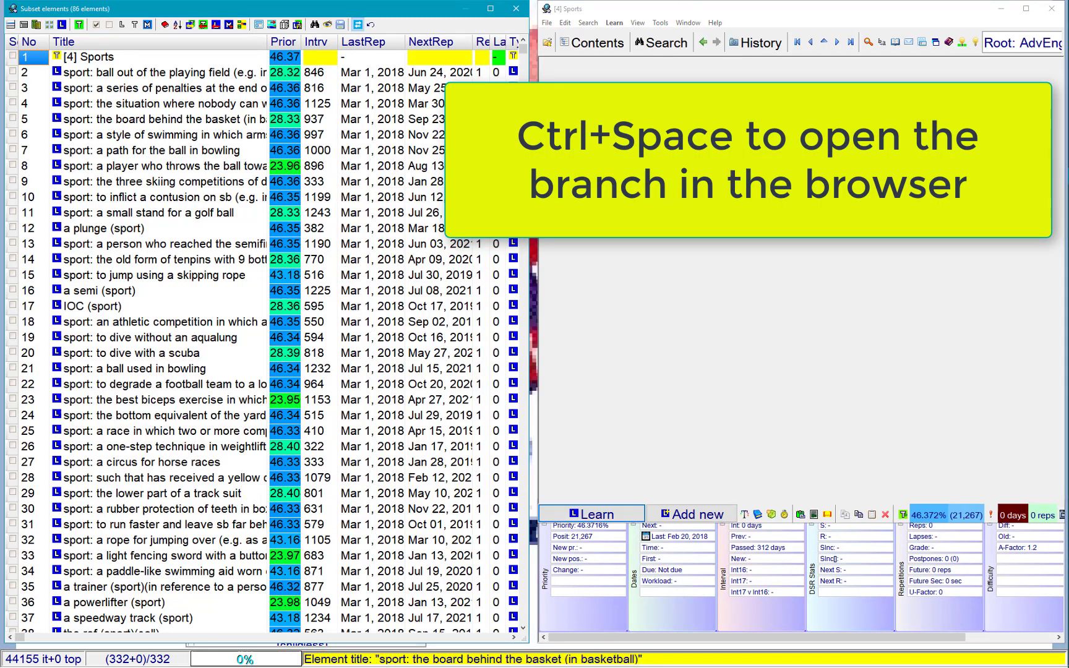
pyautogui.click(148, 24)
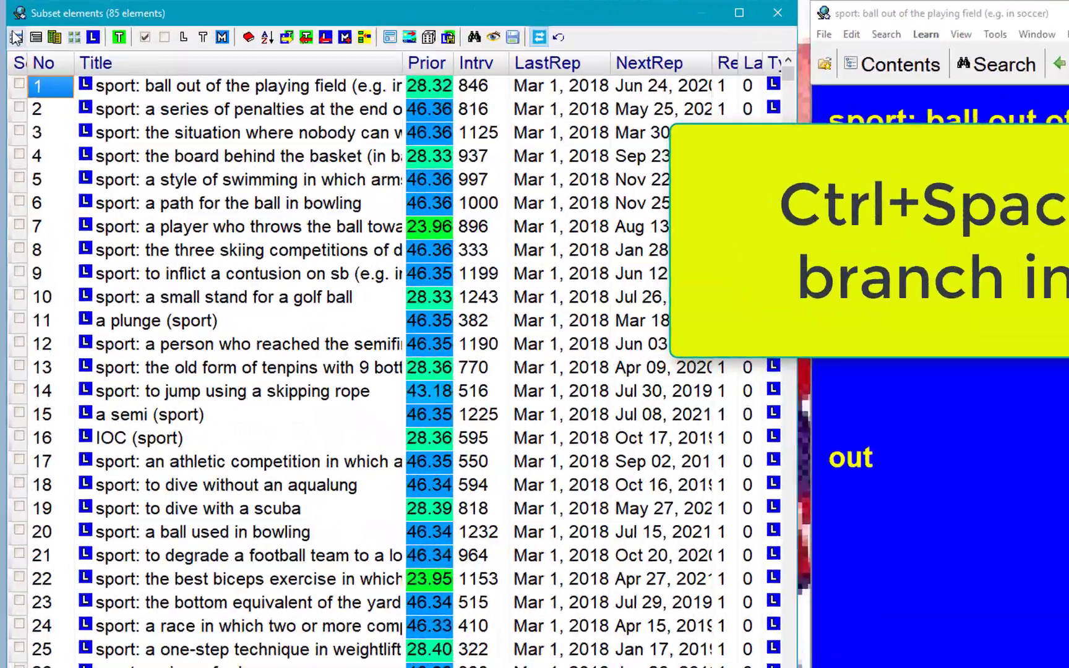
pyautogui.click(10, 24)
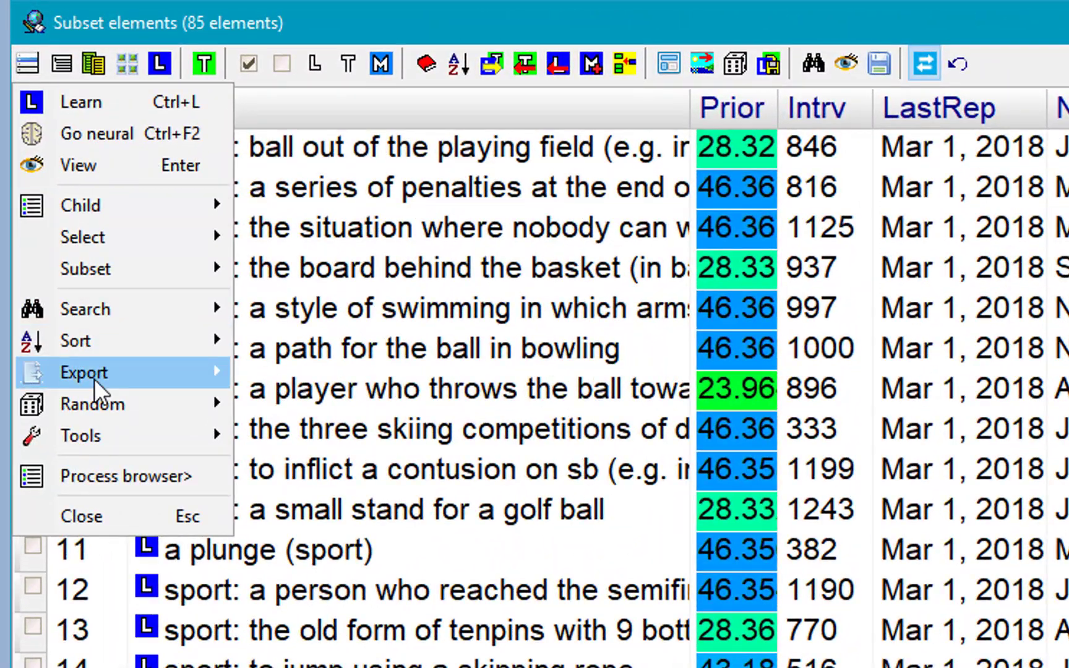
pyautogui.moveTo(99, 368)
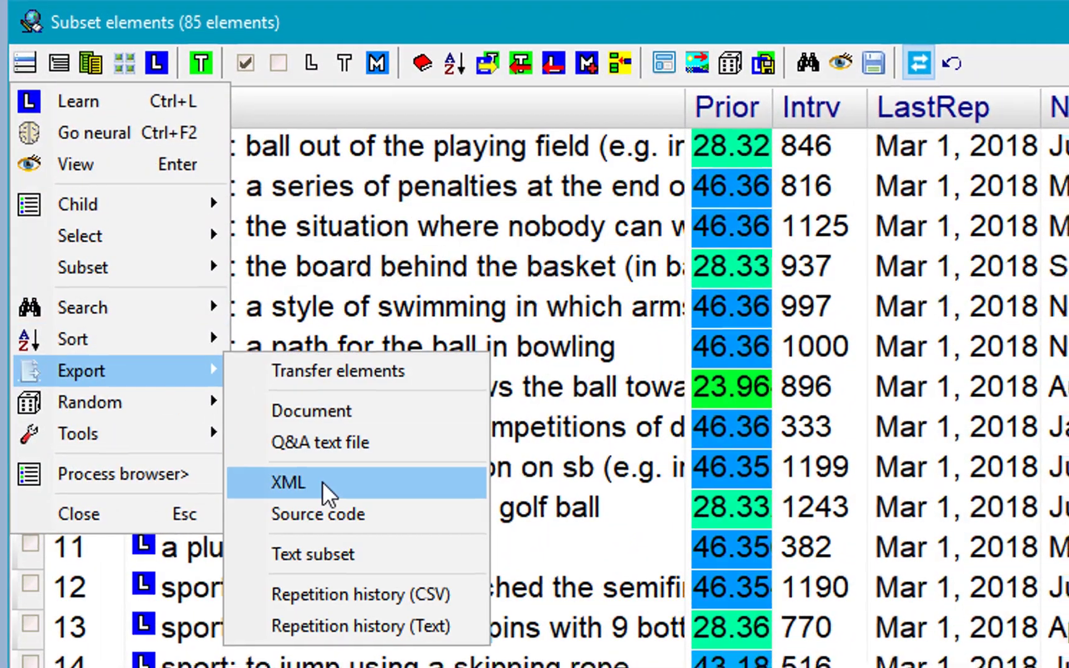
pyautogui.click(327, 486)
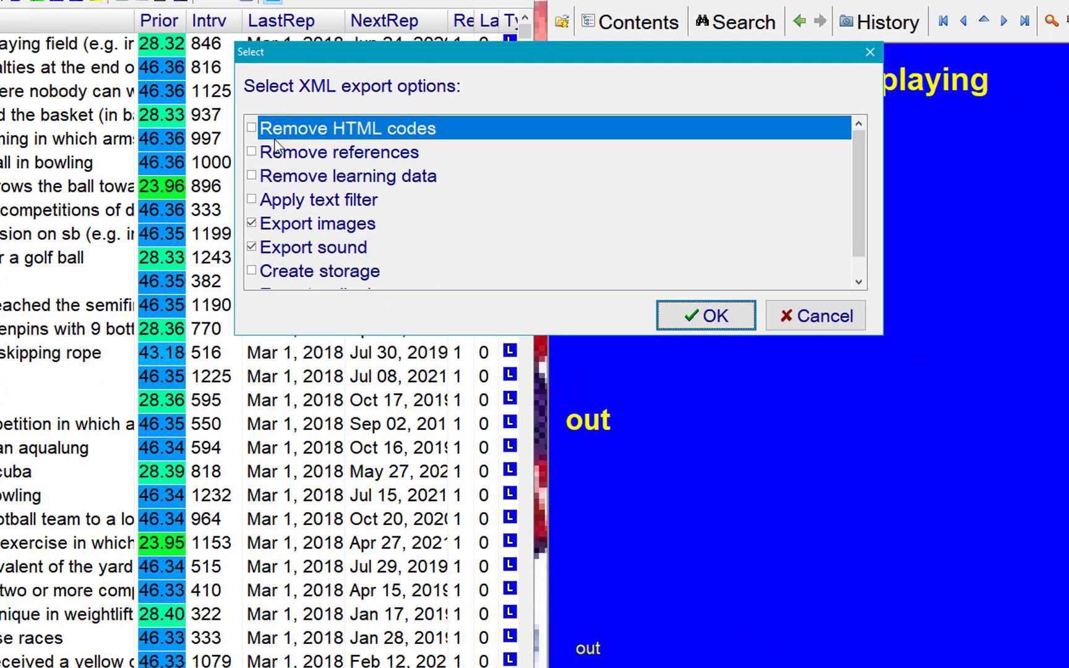
pyautogui.click(252, 128)
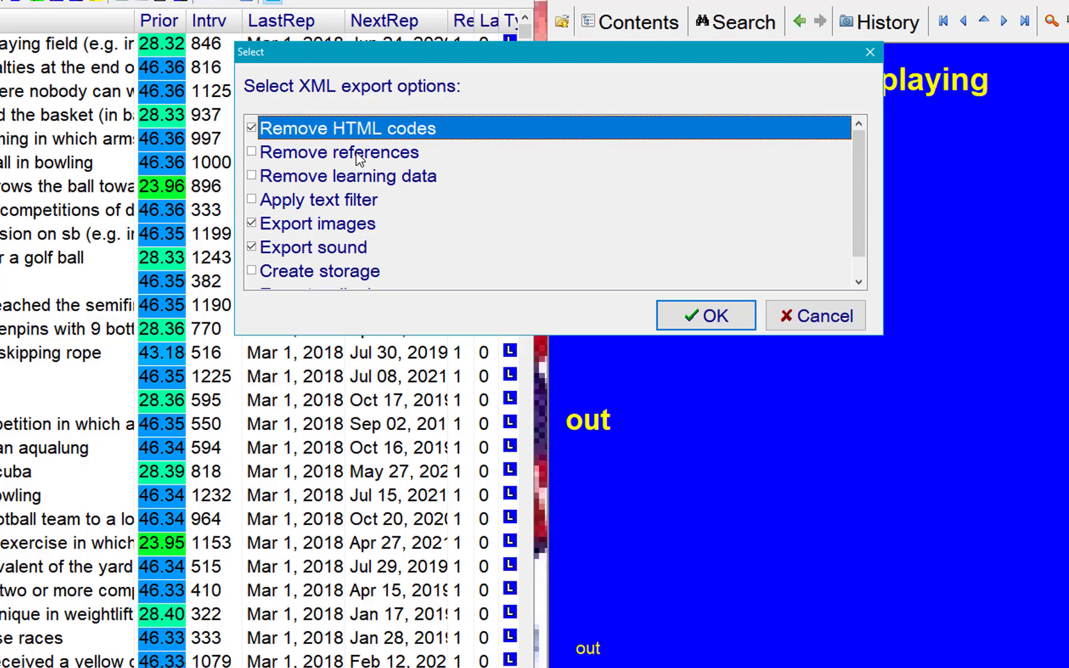
pyautogui.click(706, 317)
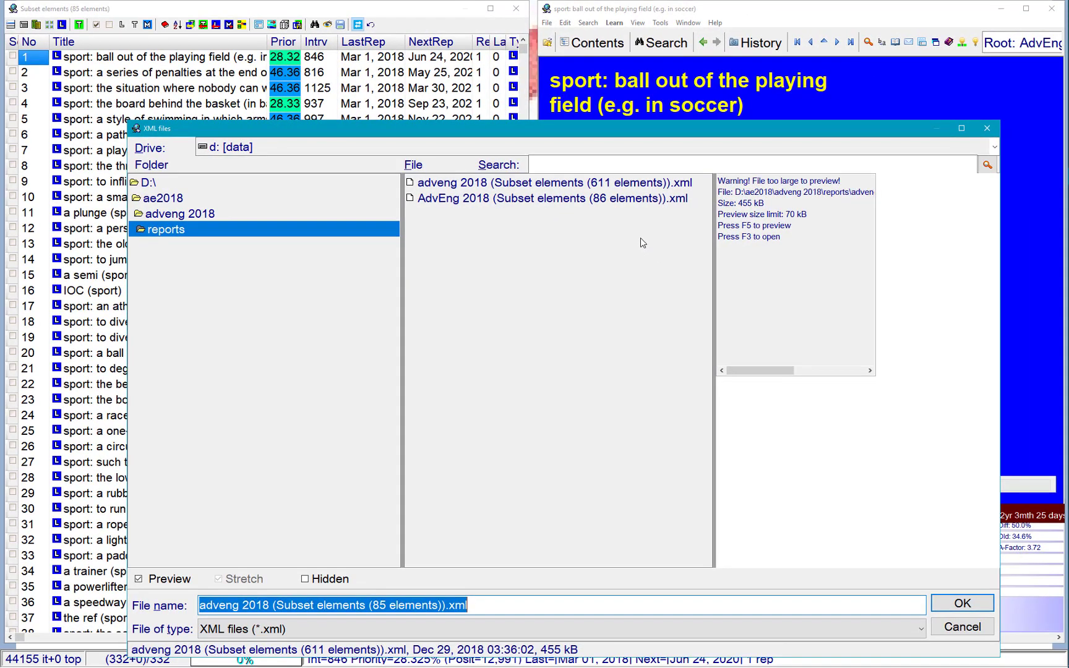
# - Save the XML export, then expand its nodes in Internet Explorer down to [4] Sports
pyautogui.click(963, 604)
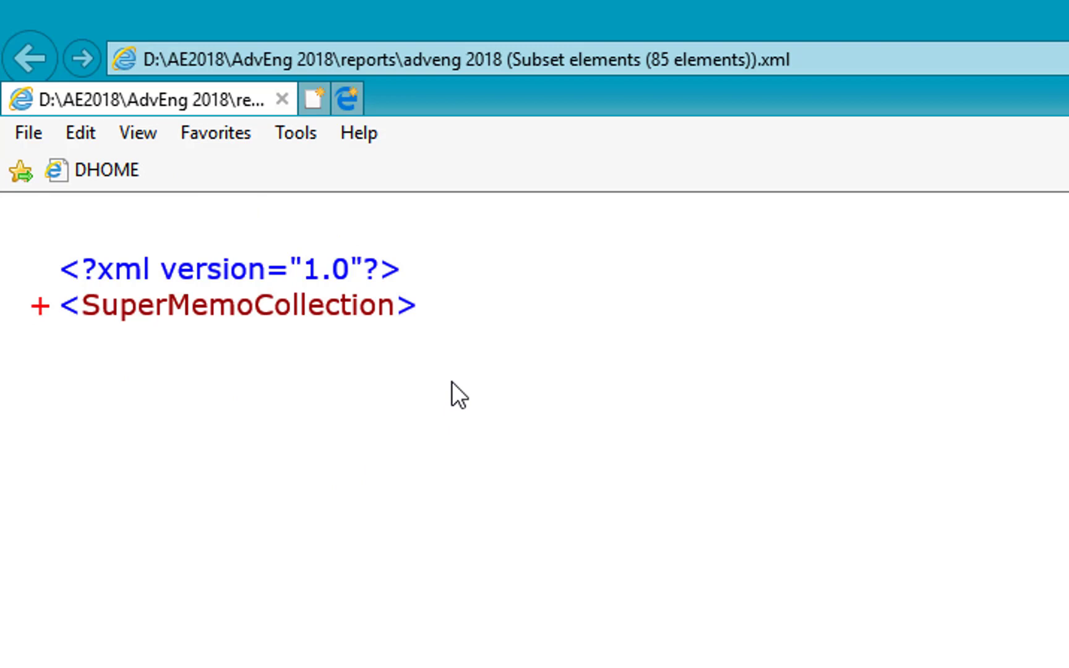
pyautogui.click(40, 306)
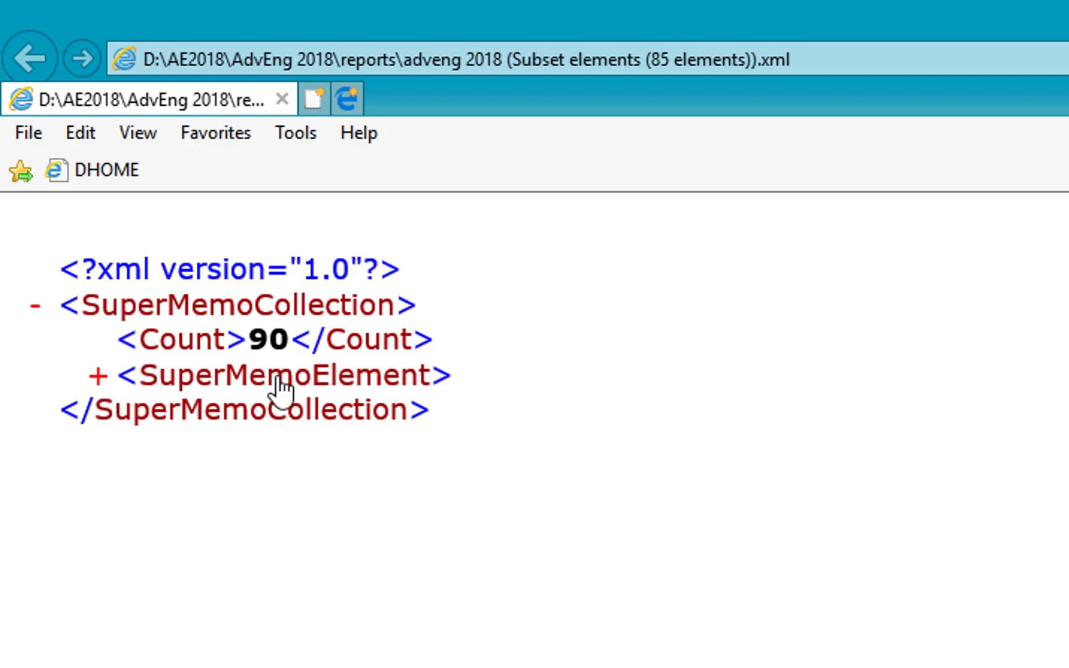
pyautogui.click(98, 379)
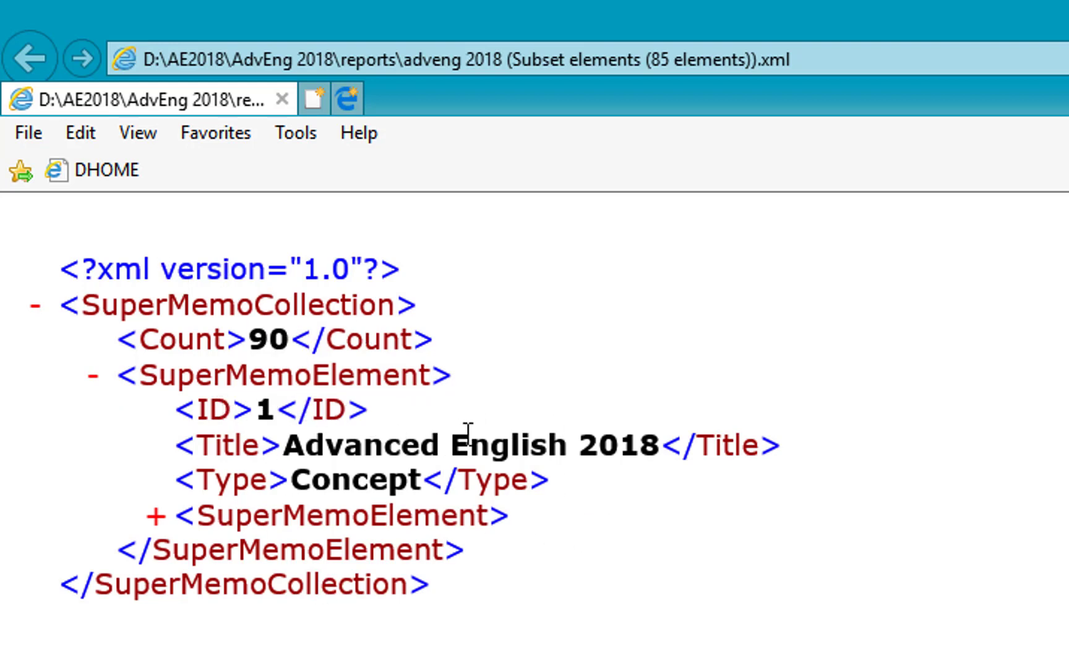
pyautogui.click(162, 519)
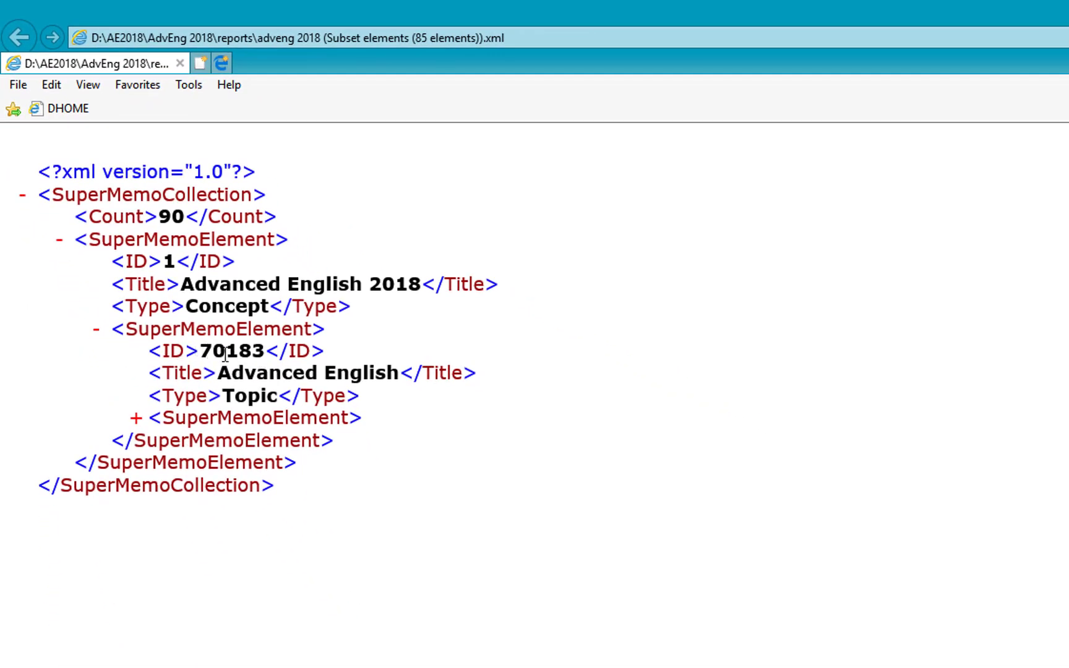
pyautogui.click(136, 419)
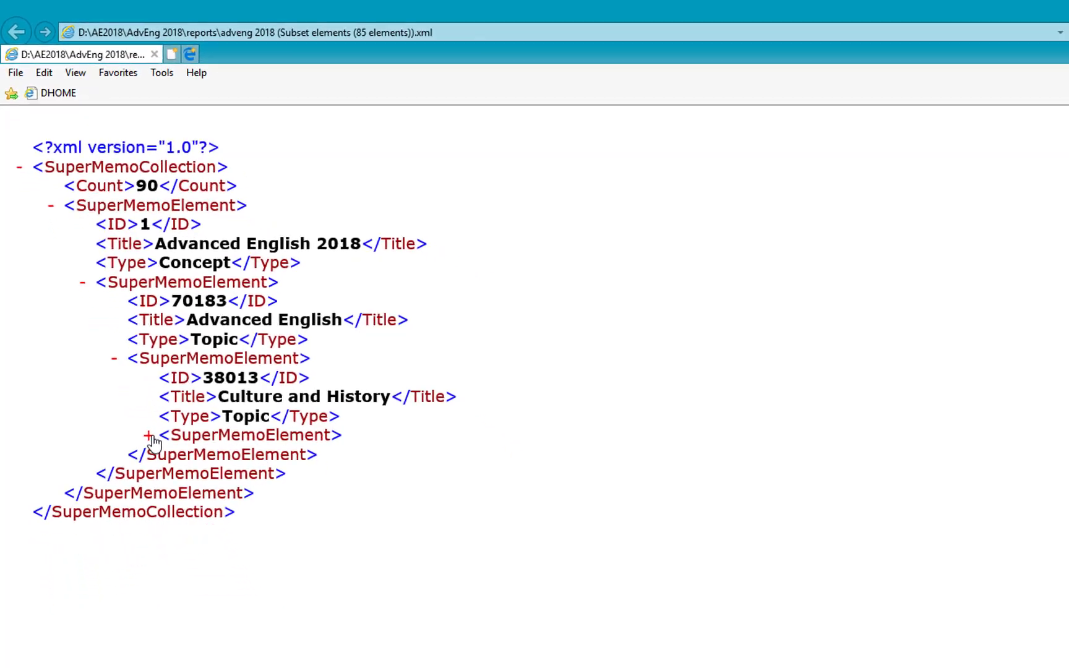
pyautogui.click(151, 437)
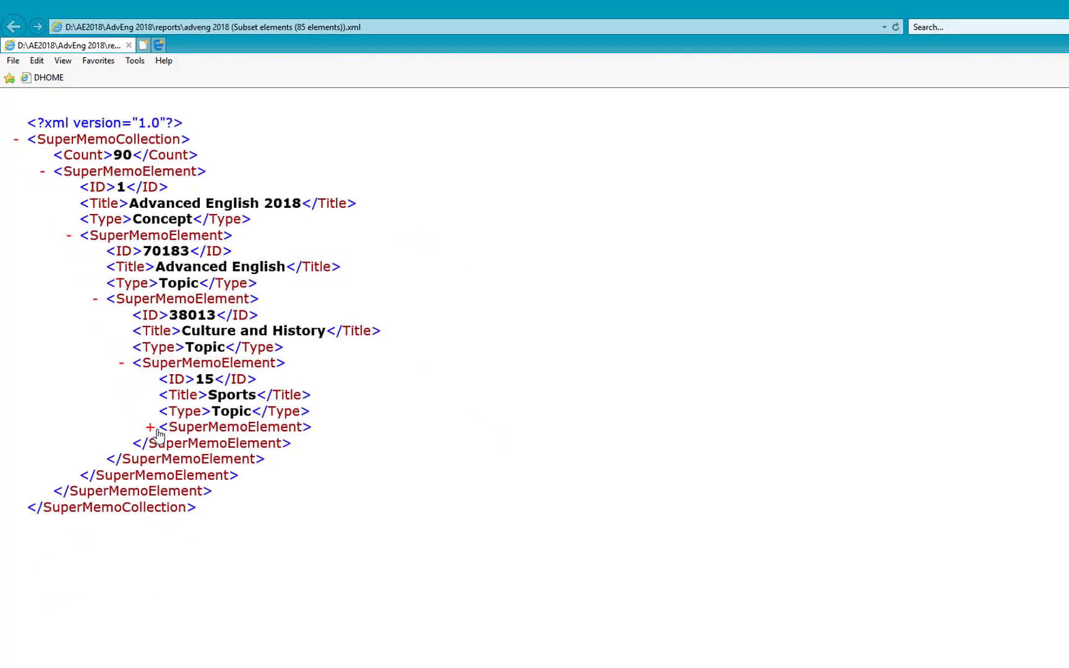
pyautogui.click(150, 432)
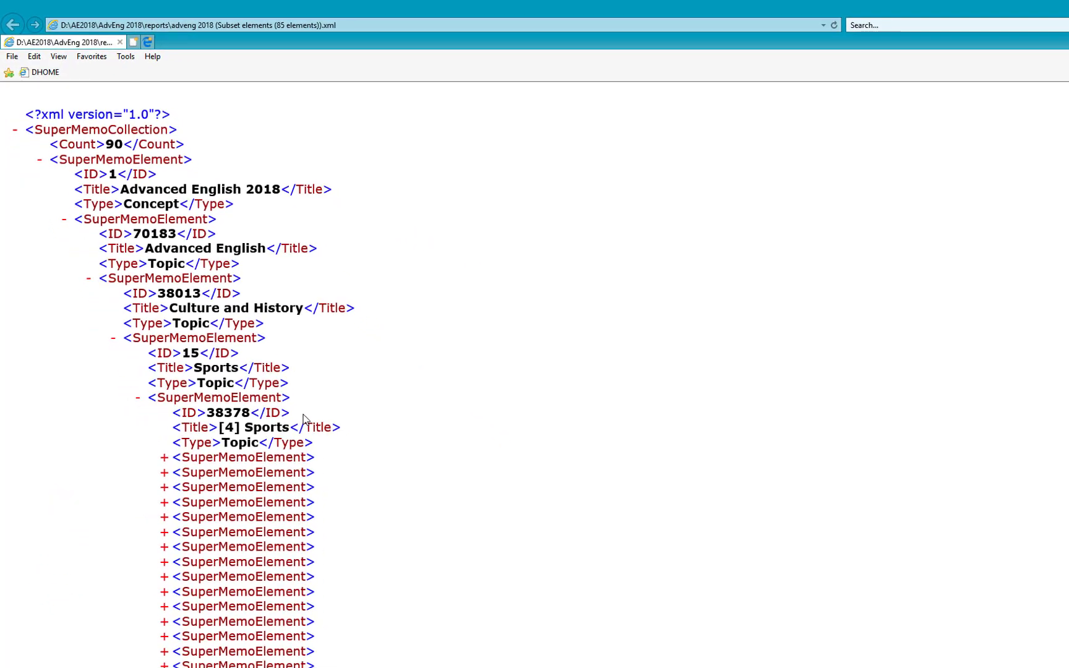
# - Expand item 19846's Content, Sound and LearningData nodes
pyautogui.click(165, 457)
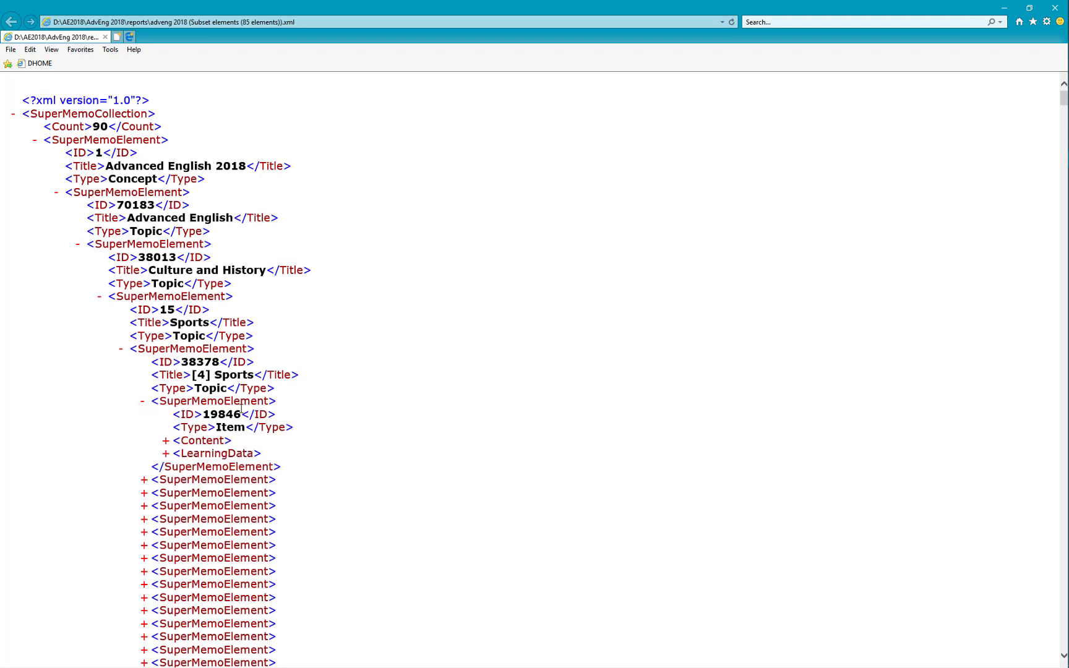
pyautogui.click(166, 442)
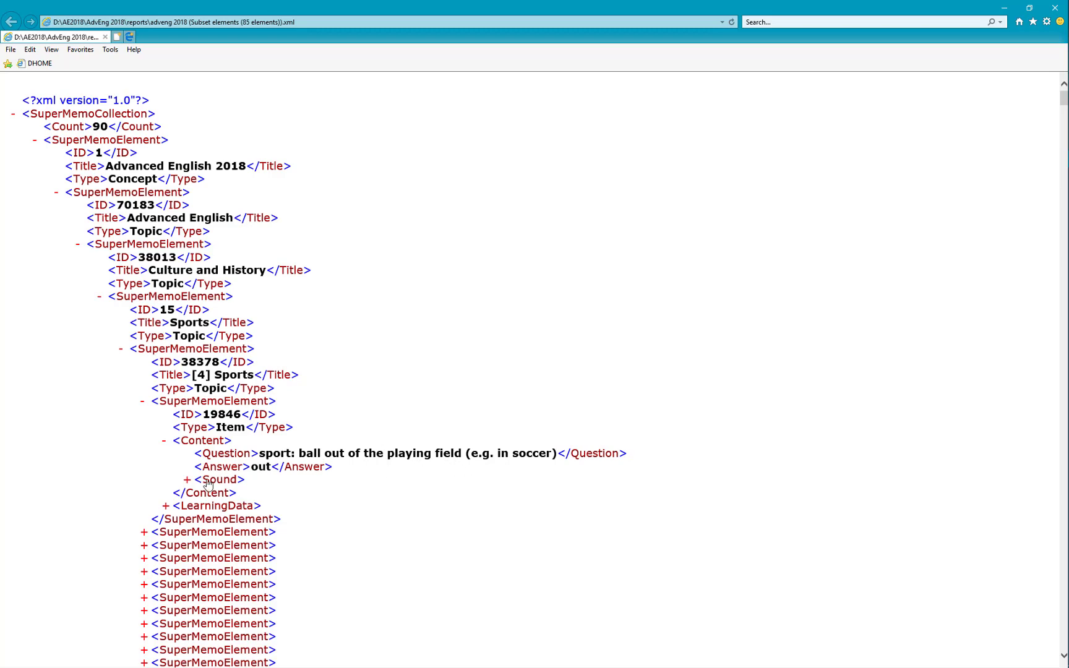
pyautogui.click(187, 481)
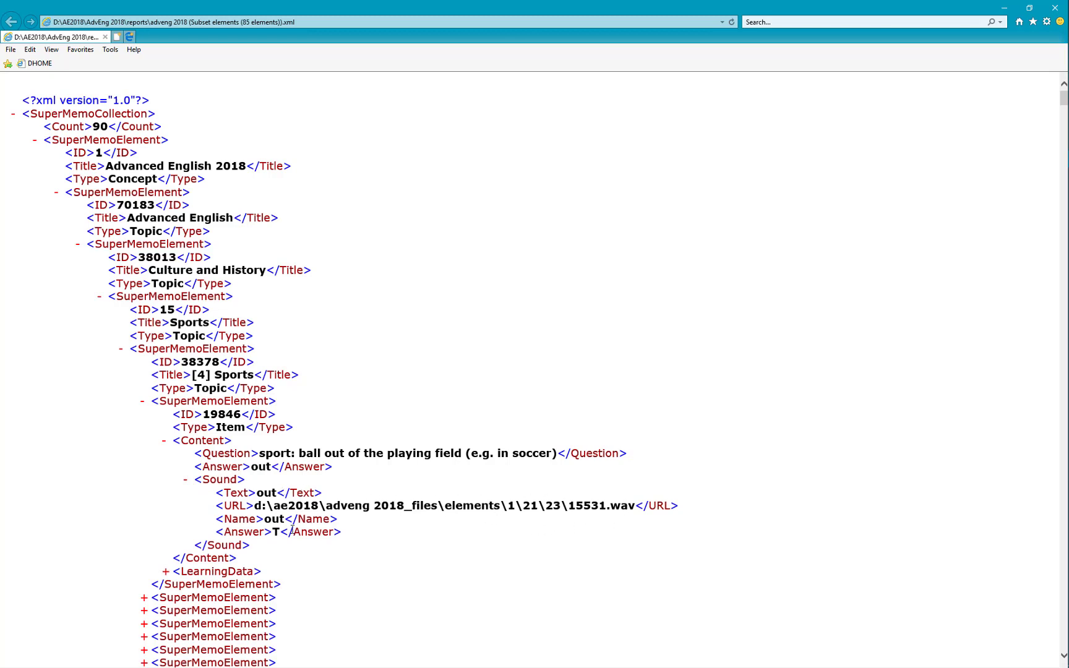
pyautogui.click(166, 573)
pyautogui.scroll(-3, 339, 517)
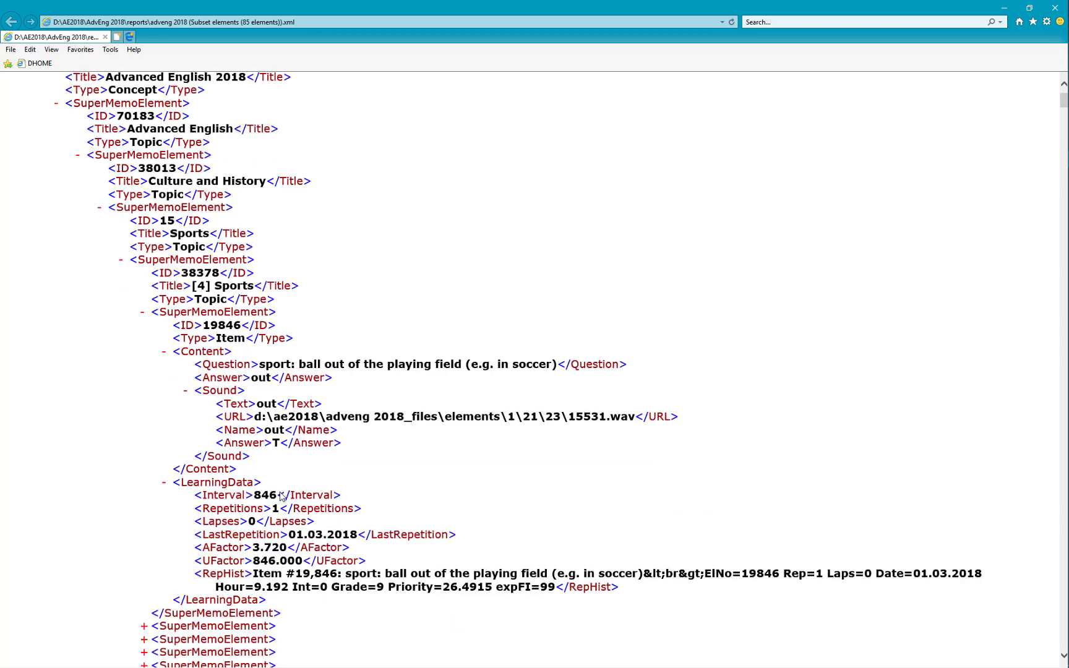
pyautogui.scroll(-3, 281, 496)
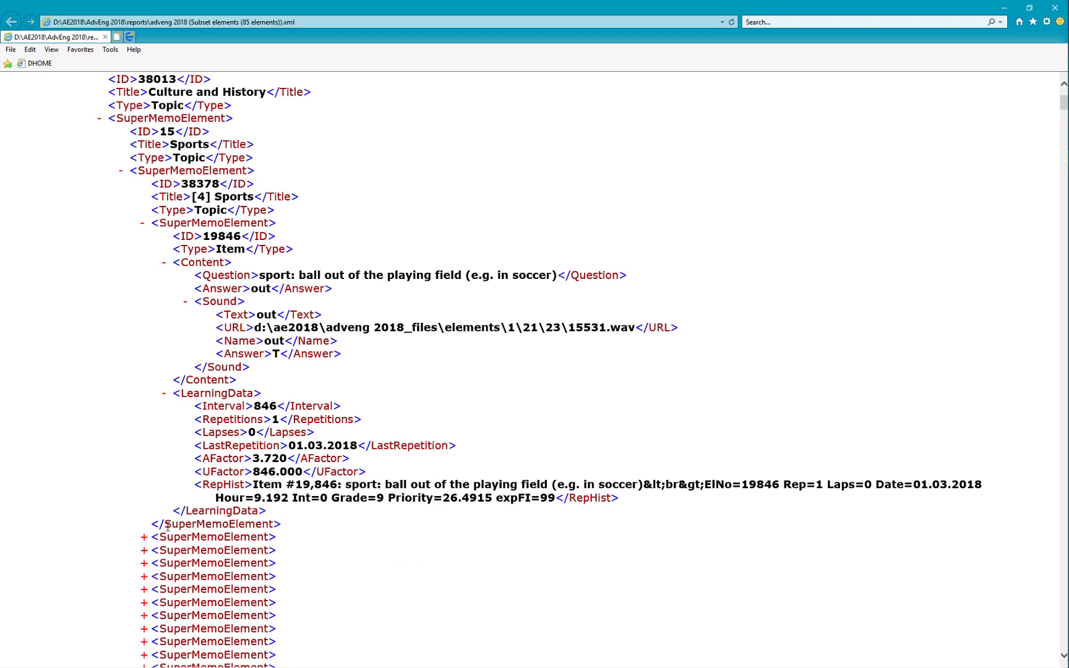
# - Expand items 19867 and 19876 and scroll through their contents
pyautogui.click(144, 538)
pyautogui.scroll(-6, 179, 526)
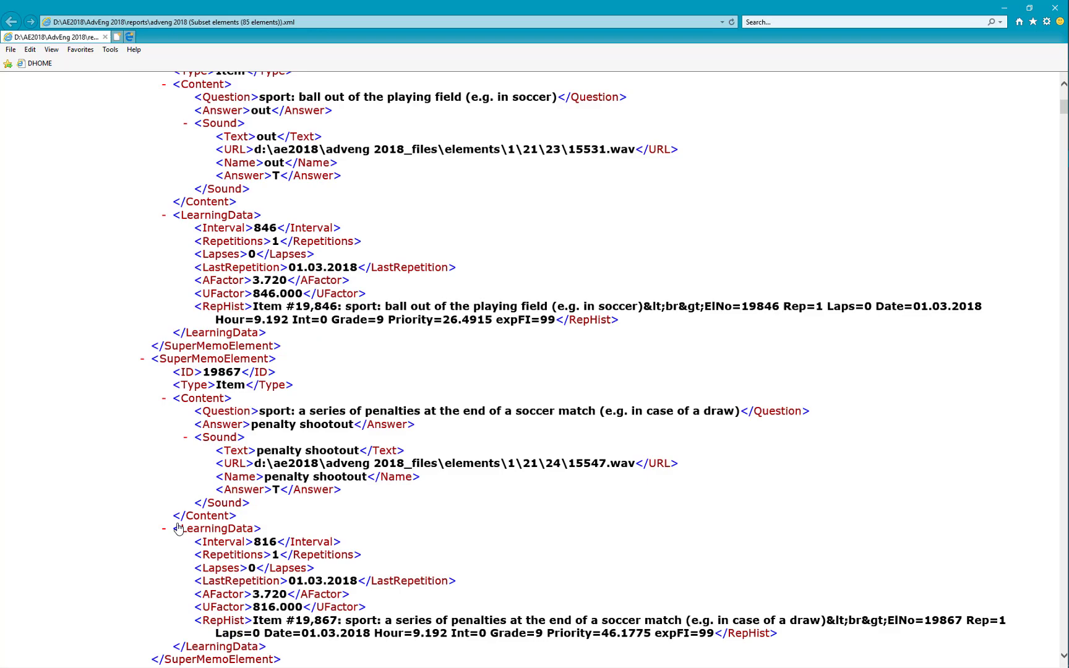
pyautogui.scroll(-3, 179, 528)
pyautogui.click(143, 499)
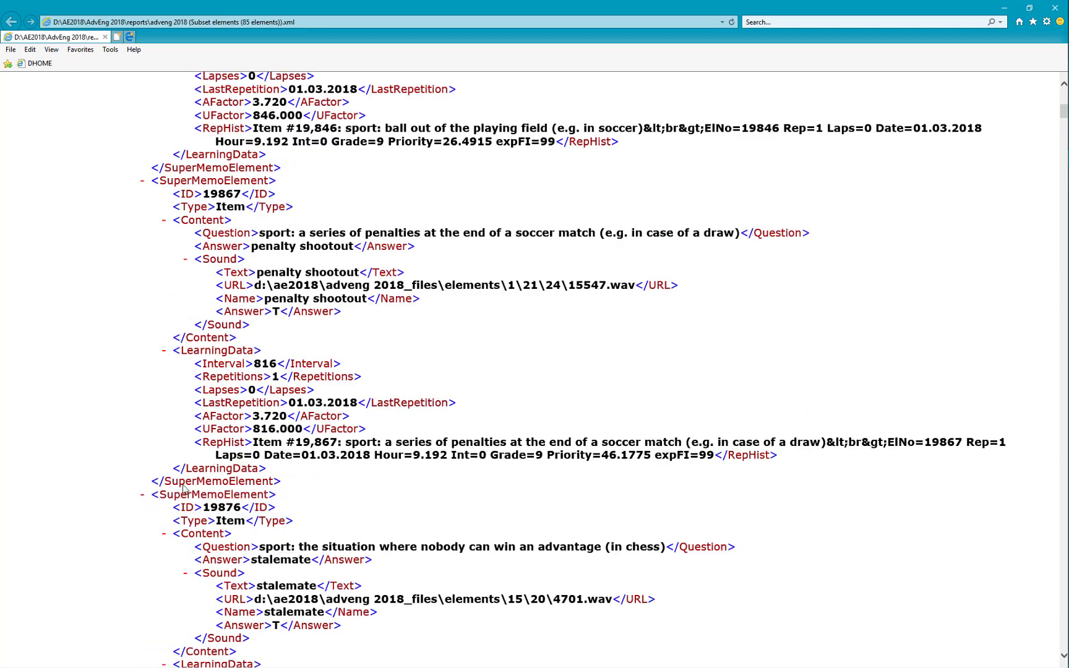
pyautogui.scroll(-6, 184, 490)
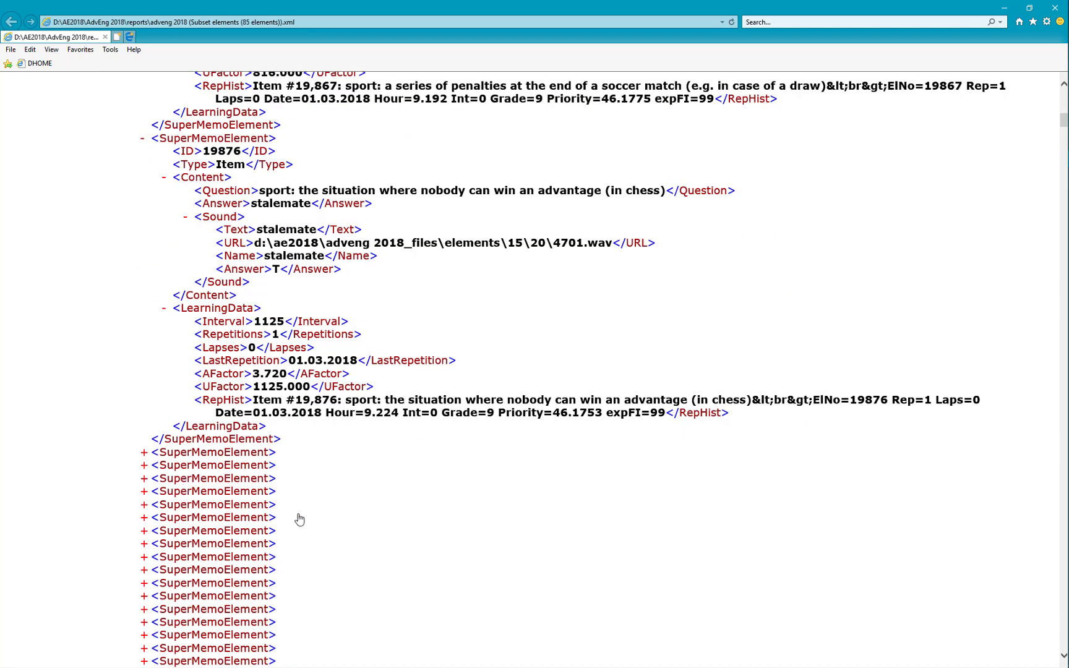
pyautogui.scroll(15, 353, 518)
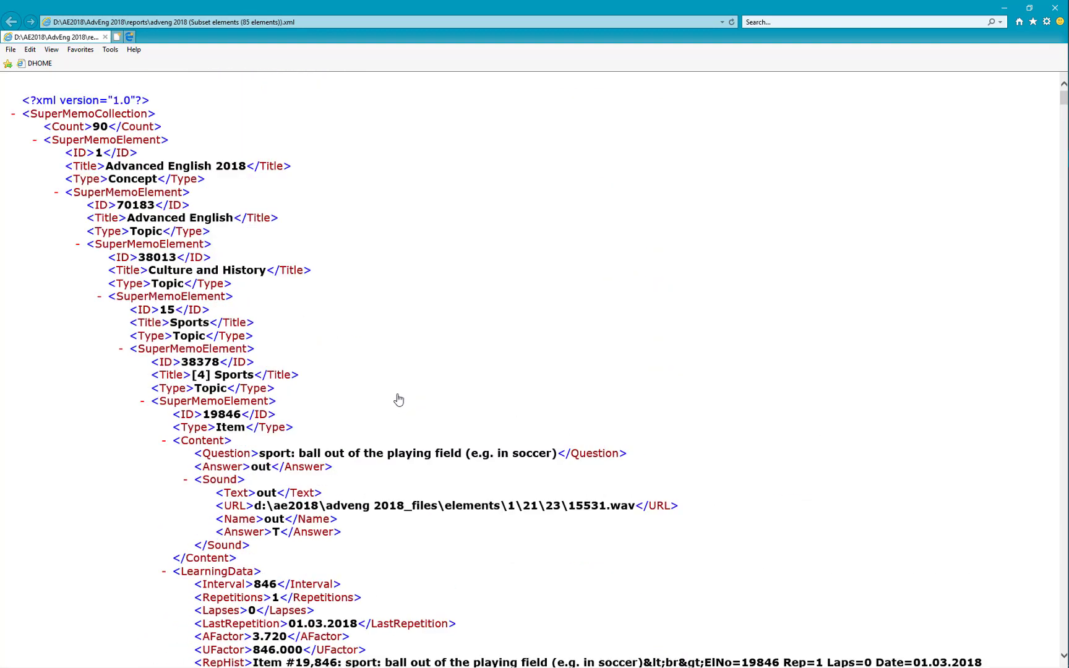
pyautogui.scroll(-6, 433, 411)
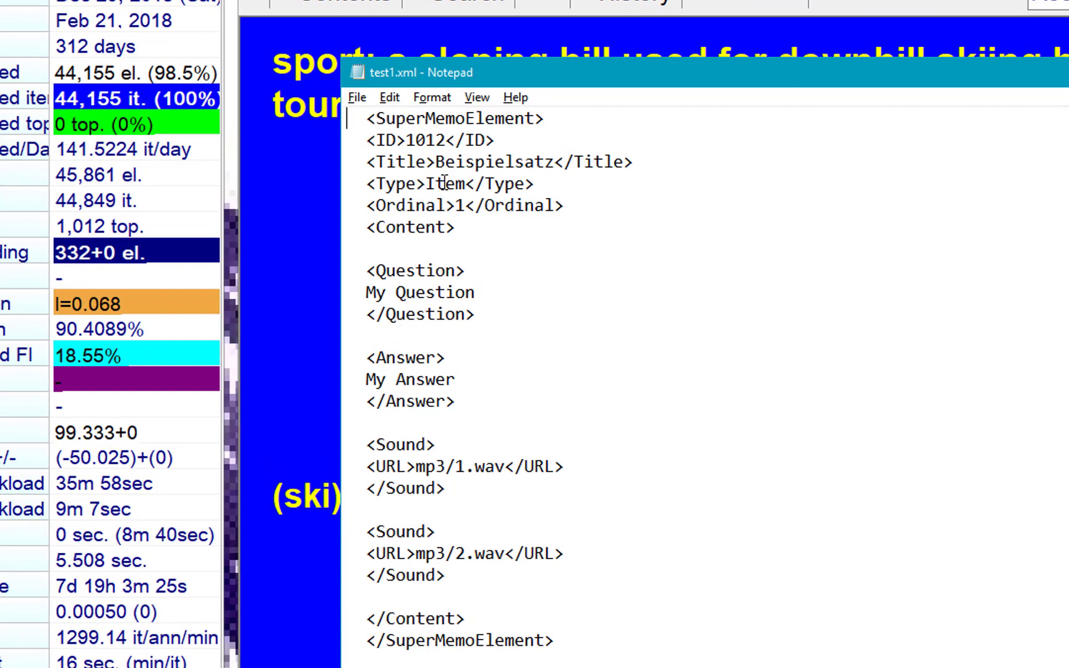
# - Focus test1.xml in Notepad to examine its question, answer and two sound URLs
pyautogui.click(475, 206)
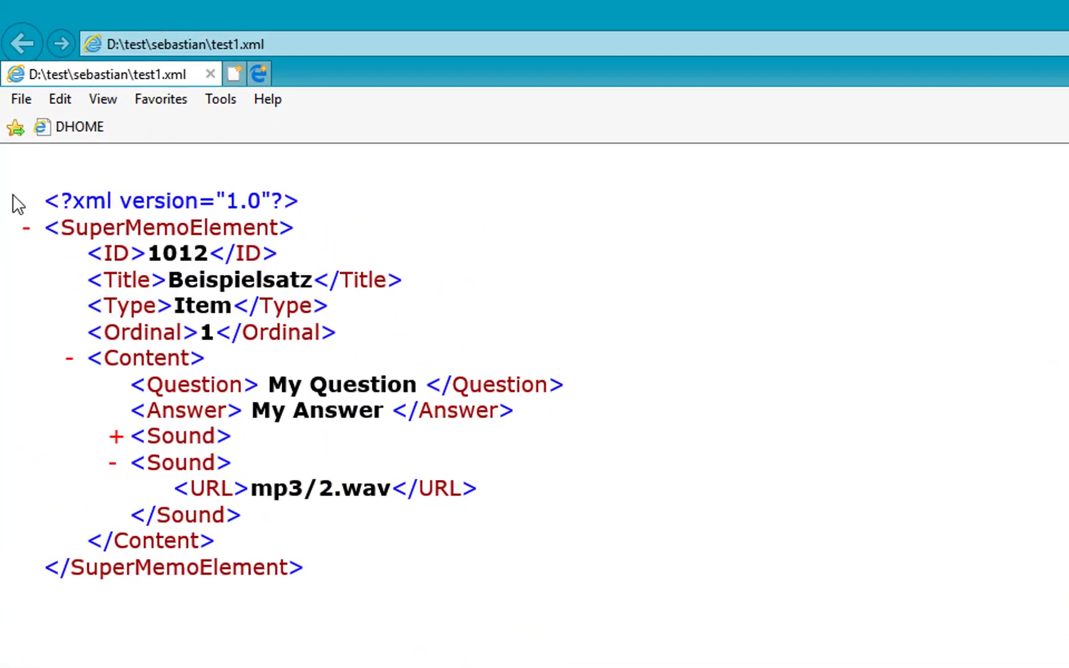
# - Collapse and re-expand test1.xml's SuperMemoElement and Content nodes to show both Sound entries
pyautogui.click(112, 463)
pyautogui.click(69, 359)
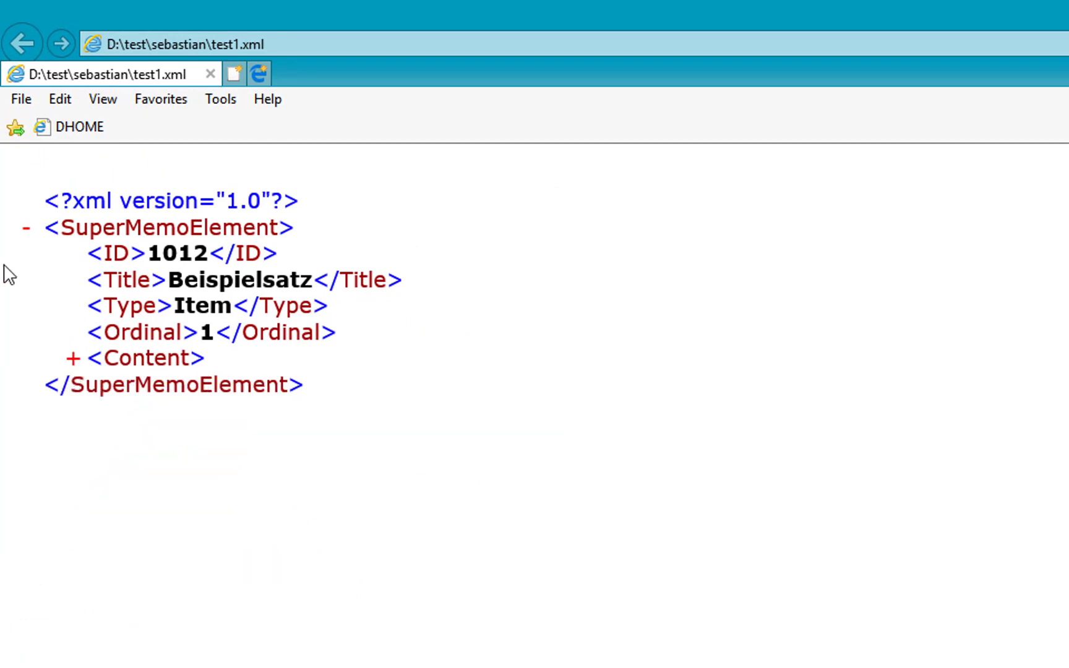
pyautogui.click(22, 230)
pyautogui.click(24, 231)
pyautogui.click(73, 360)
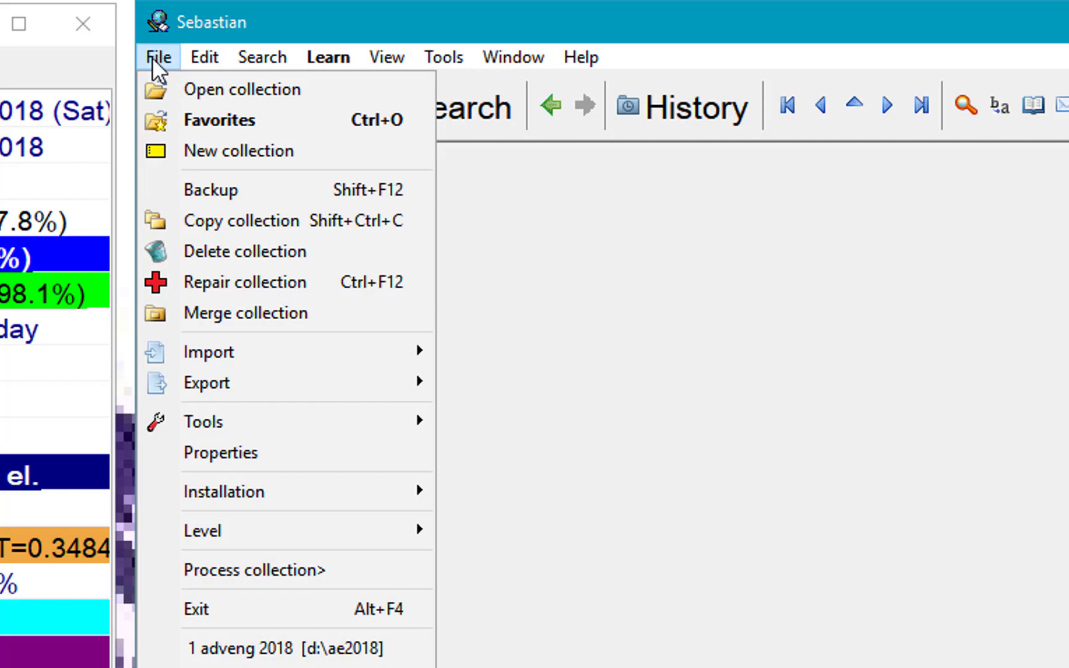
# - Import test1.xml with 'Create default' templates and dismiss the import statistics
pyautogui.moveTo(272, 359)
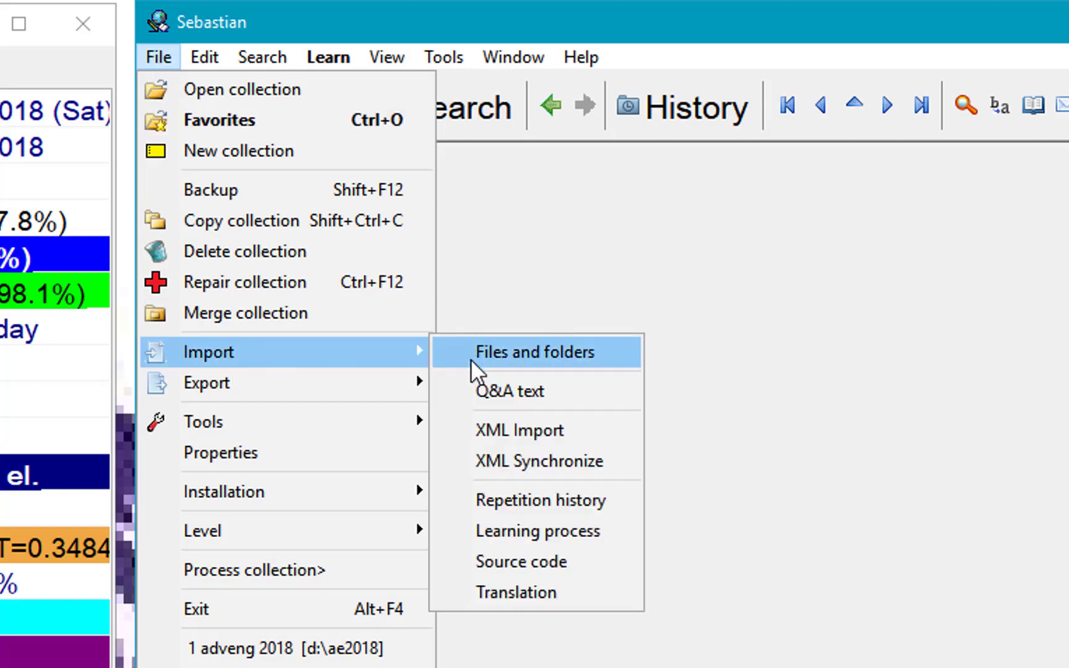
pyautogui.click(505, 433)
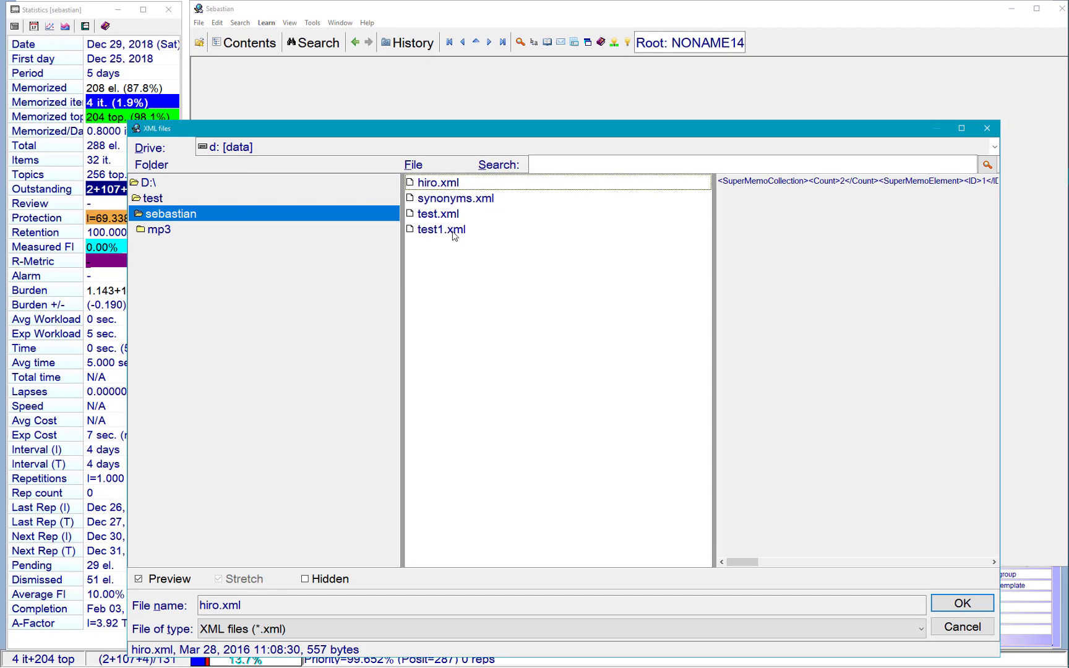
pyautogui.doubleClick(453, 231)
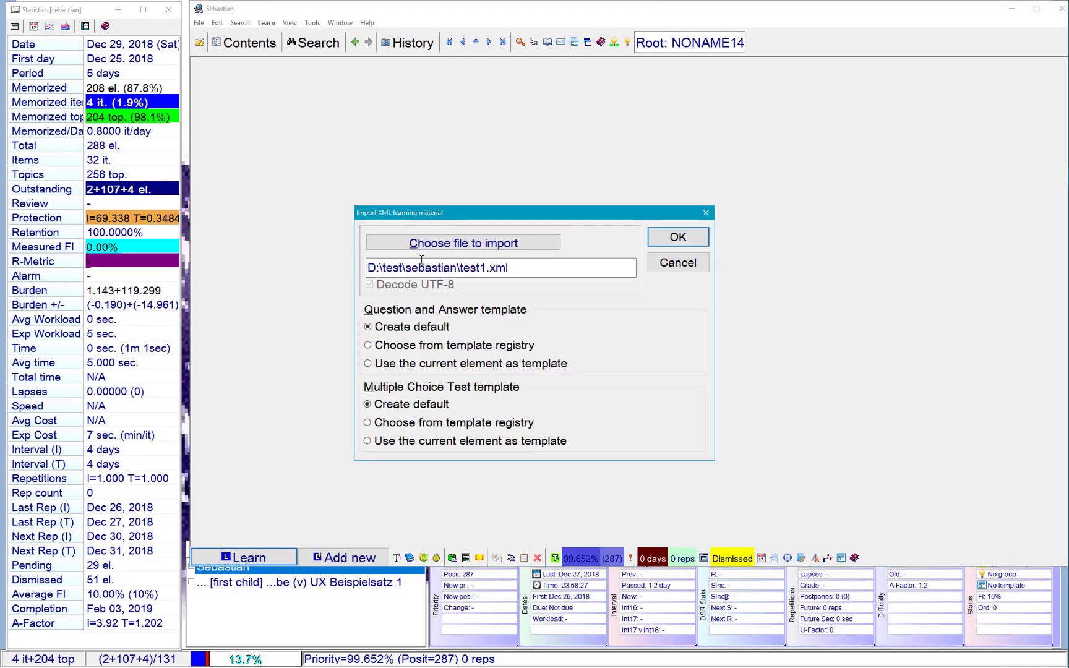
pyautogui.click(679, 238)
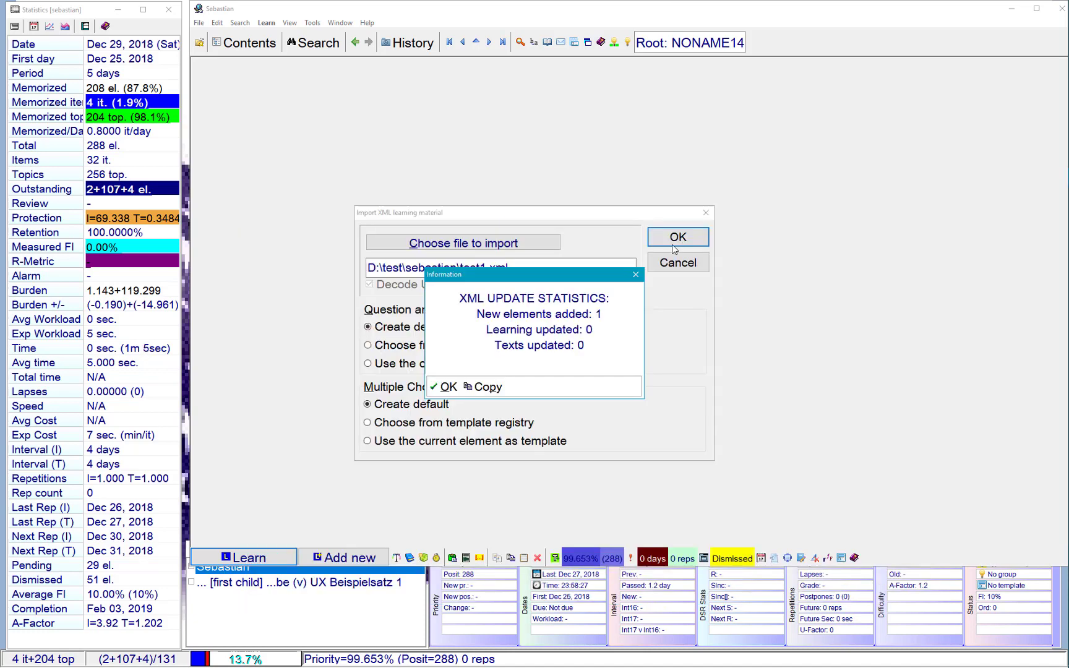
pyautogui.press('Return')
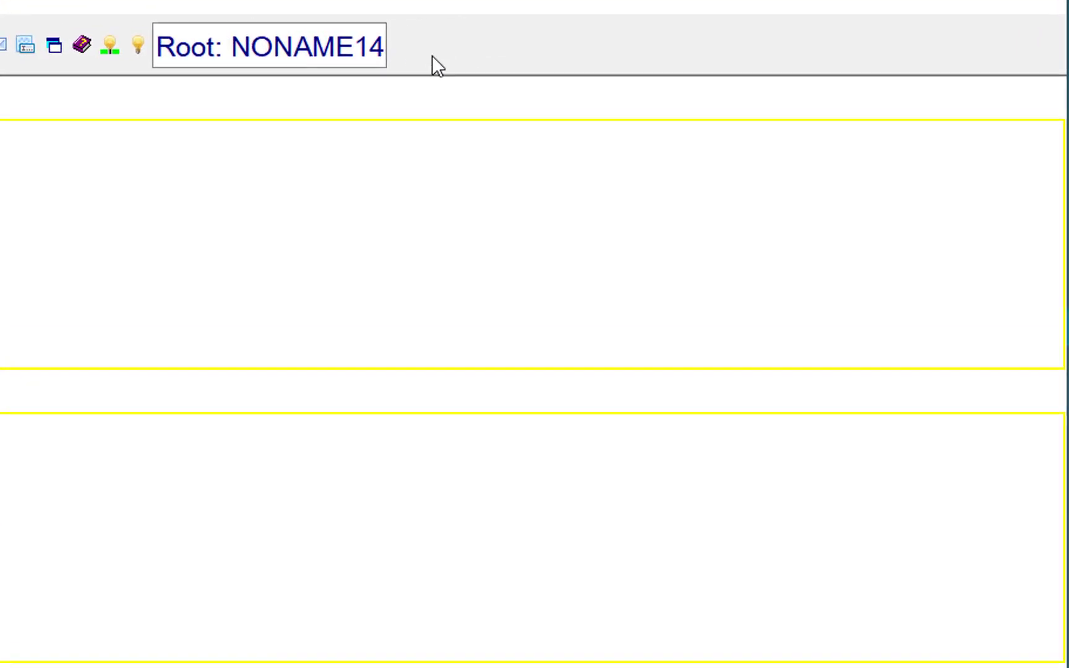
# - Save the Beispielsatz element's layout through Template > Save as template under the name 'XML'
pyautogui.rightClick(768, 48)
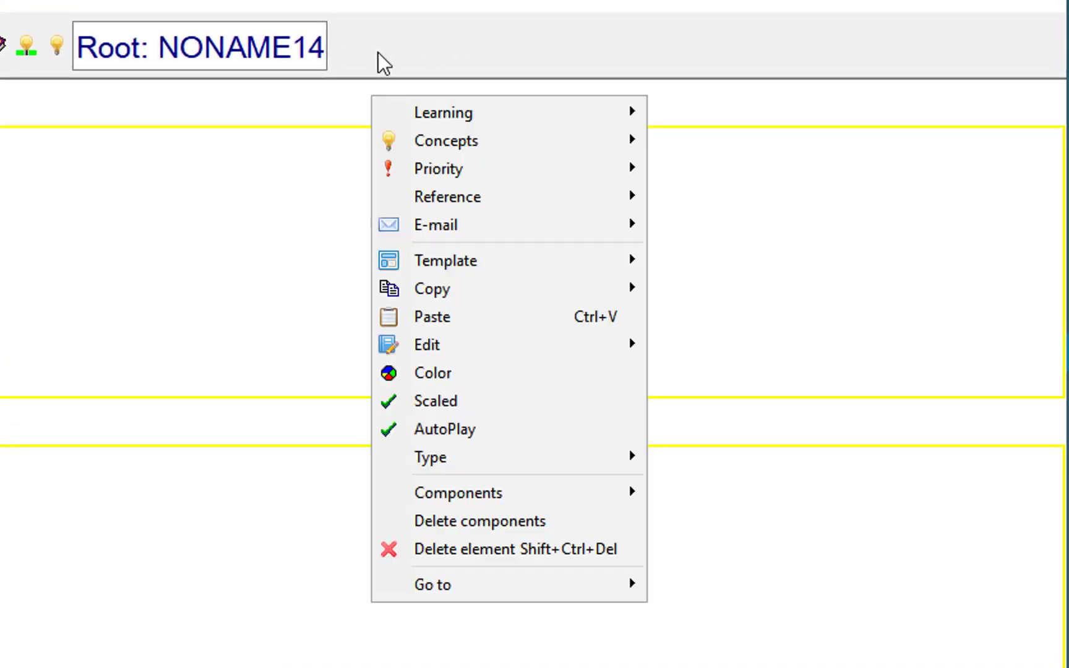
pyautogui.moveTo(444, 262)
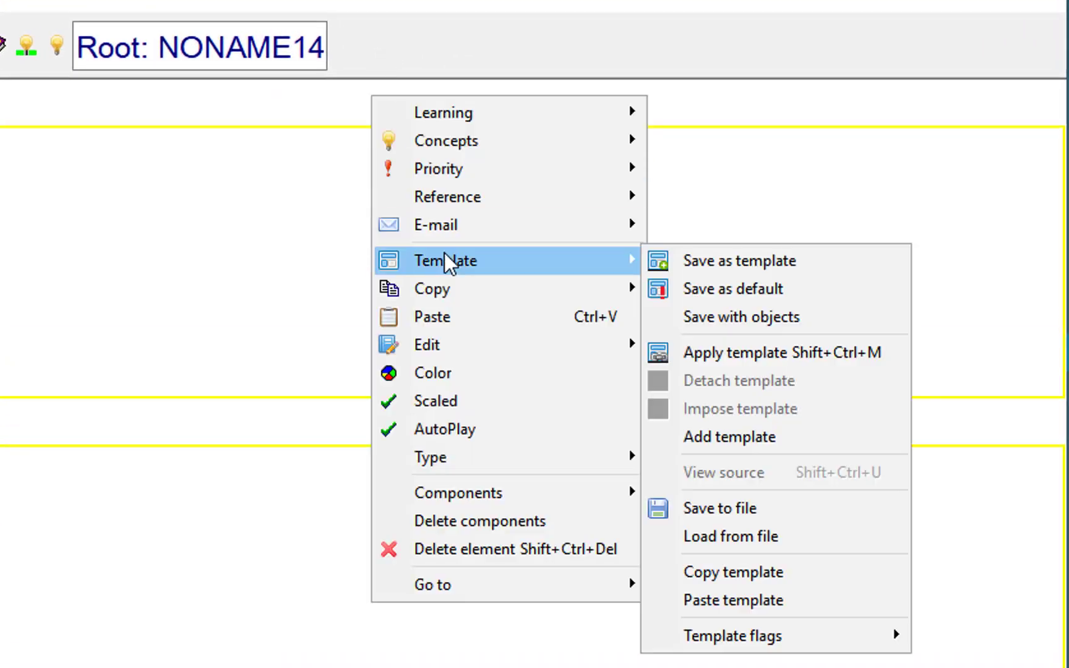
pyautogui.click(666, 253)
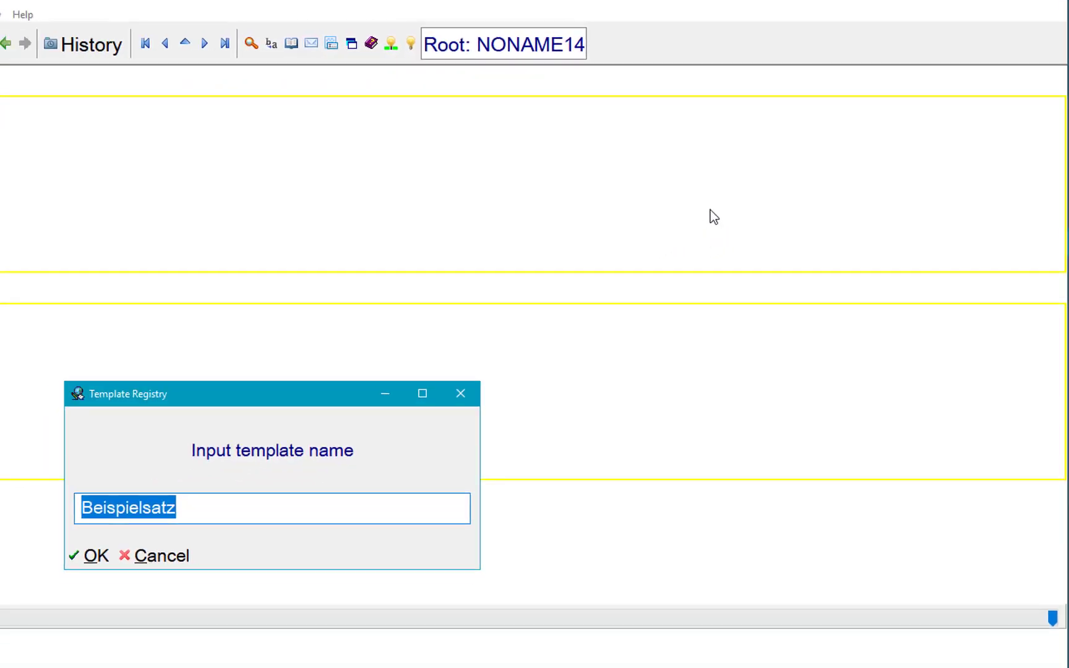
pyautogui.write('X')
pyautogui.write('ML')
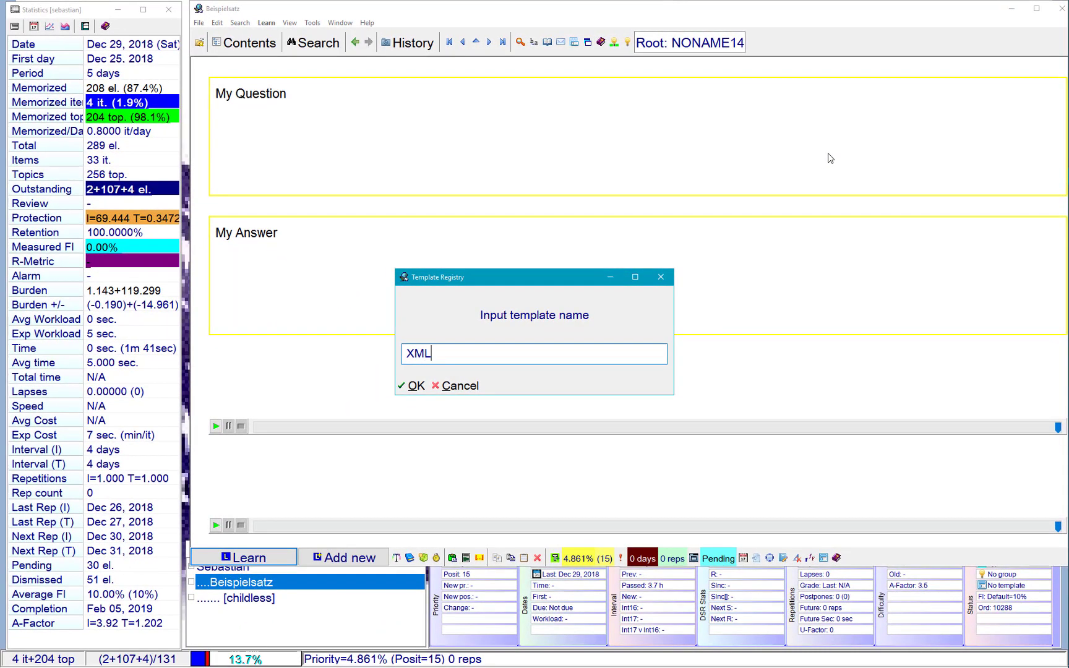
pyautogui.press('Return')
# - Set the Beispielsatz element's background to the teal swatch from the Color dialog
pyautogui.rightClick(199, 99)
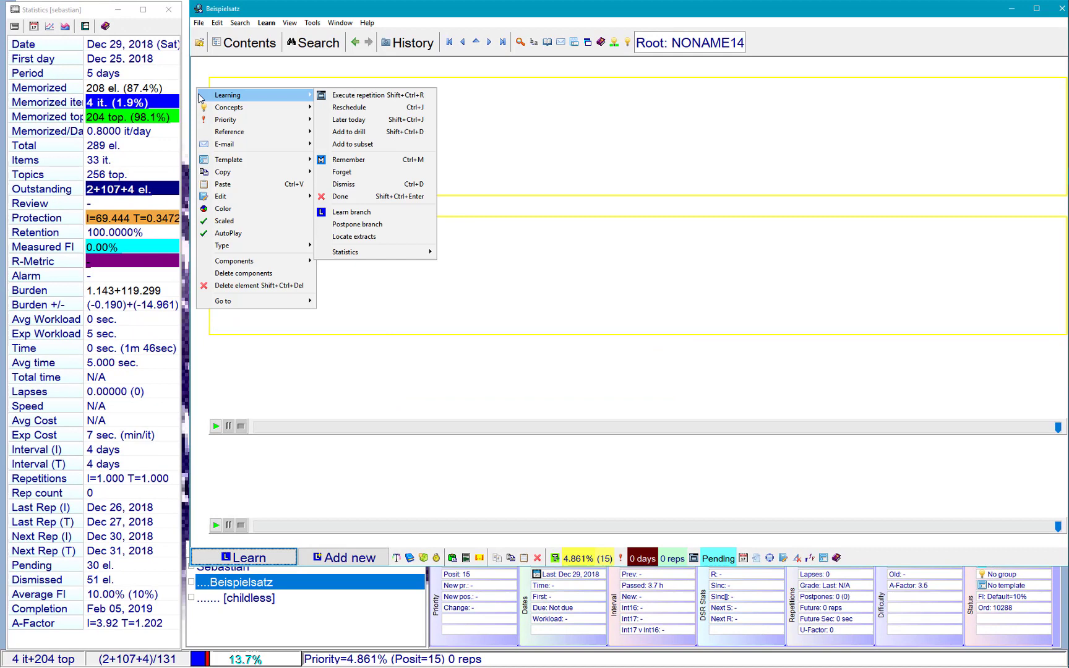
pyautogui.click(224, 200)
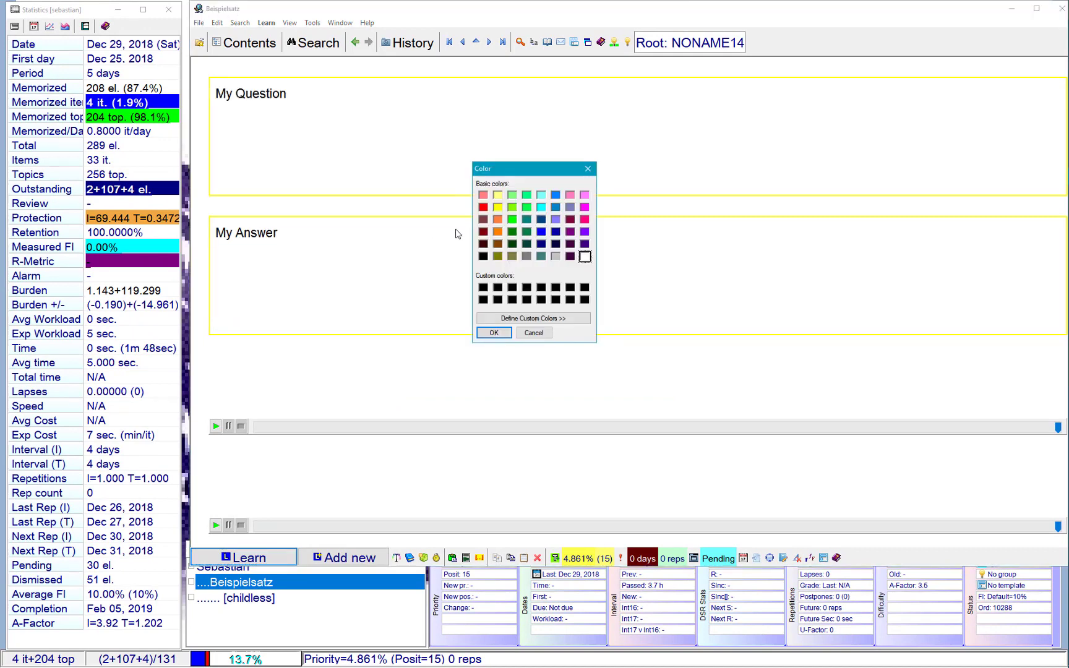
pyautogui.click(527, 220)
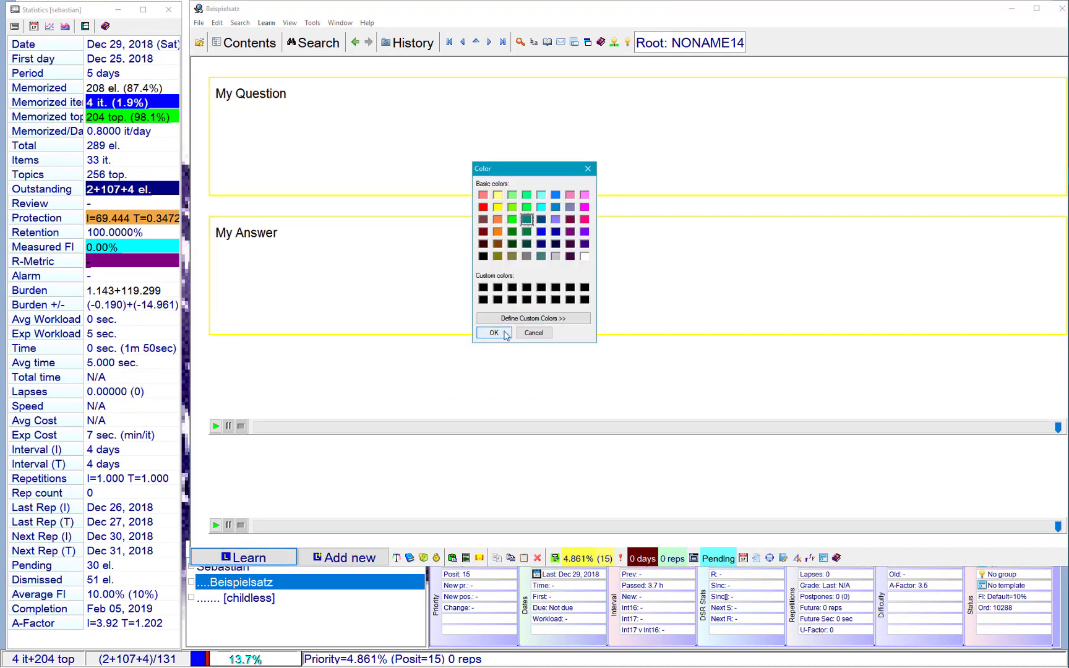
pyautogui.click(502, 334)
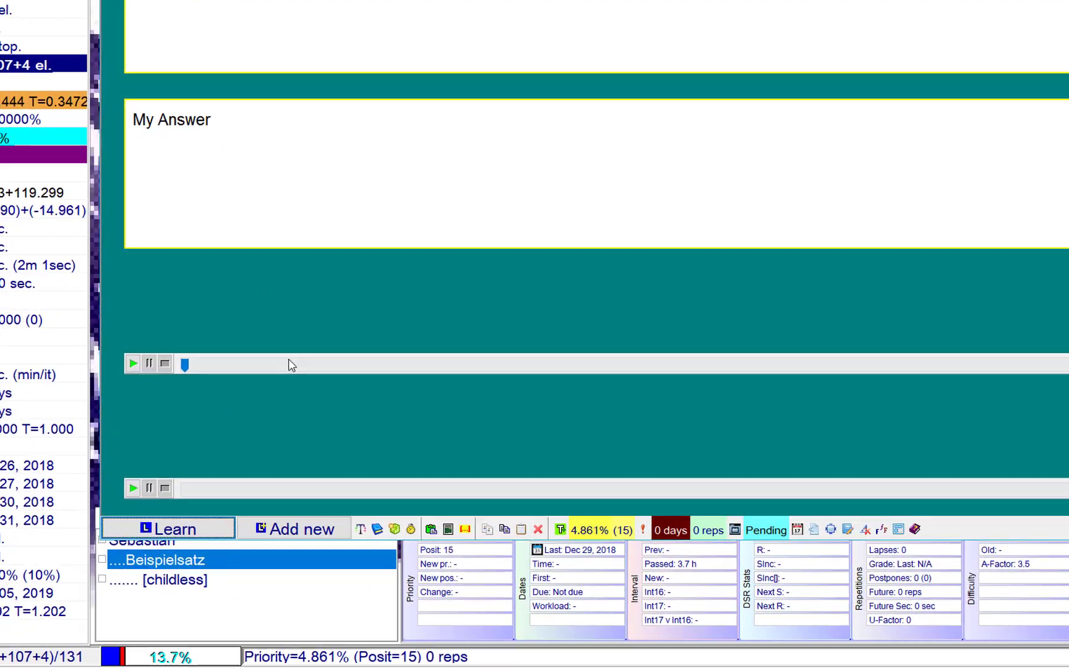
# - Make the first sound play at browsing and on question, not on answer or after grading
pyautogui.rightClick(282, 422)
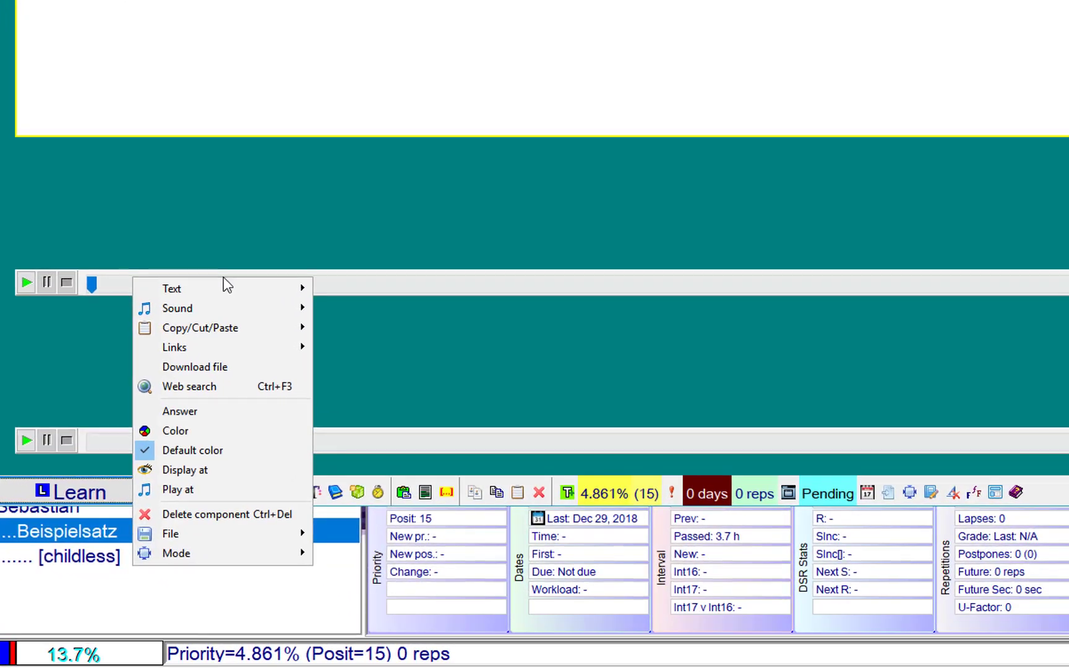
pyautogui.click(186, 489)
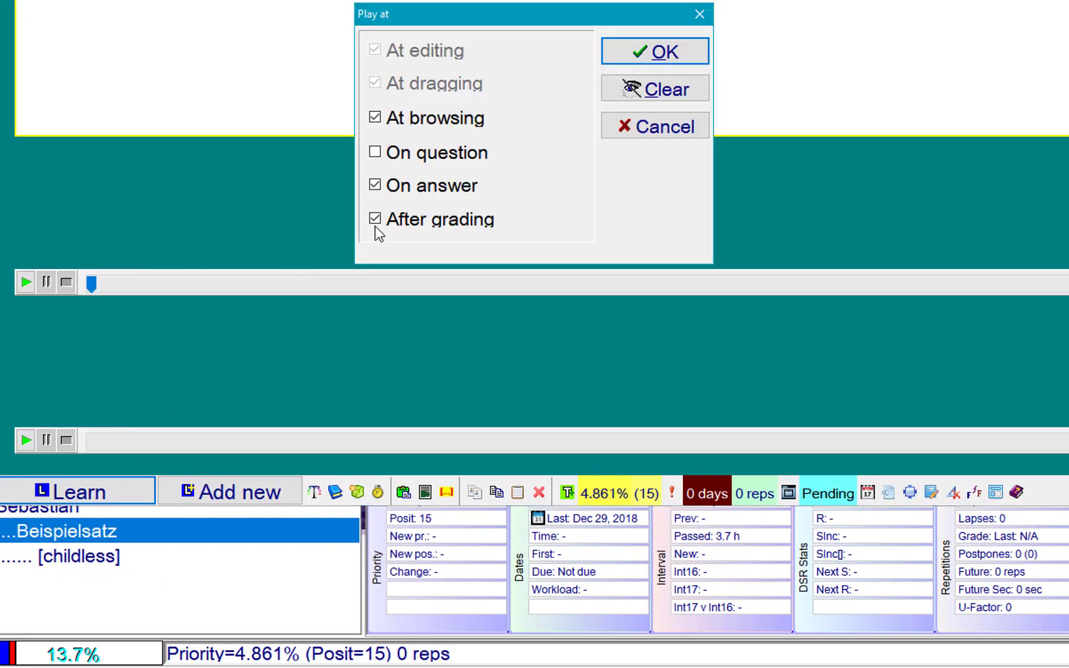
pyautogui.click(405, 153)
pyautogui.click(406, 185)
pyautogui.click(399, 219)
pyautogui.click(609, 84)
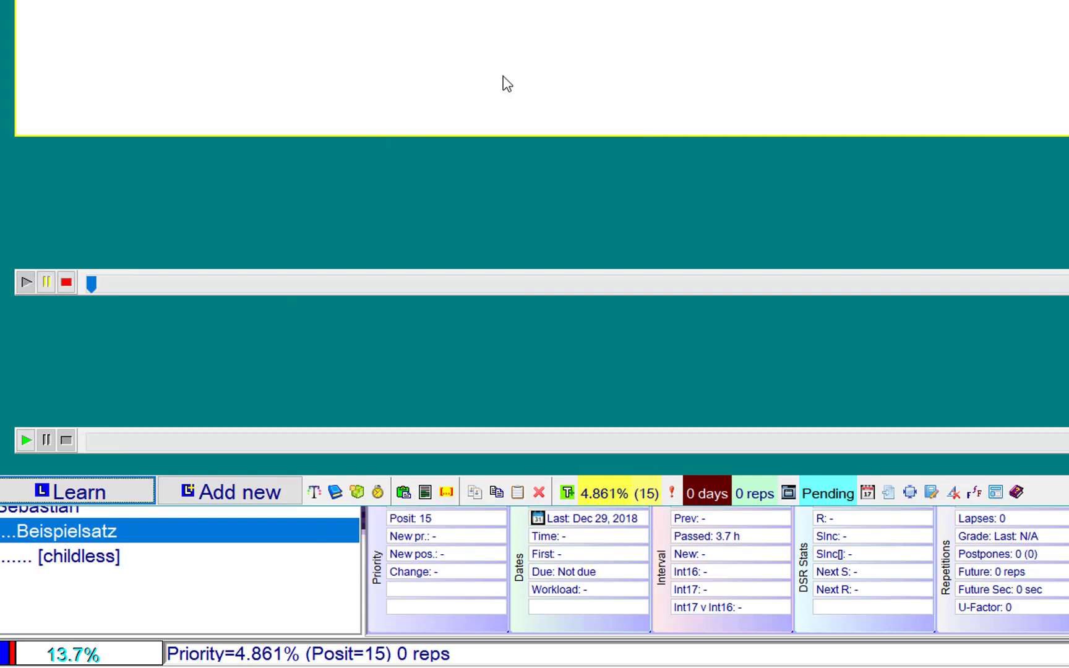
# - Make the second sound play only on answer and after grading, not at browsing
pyautogui.rightClick(223, 441)
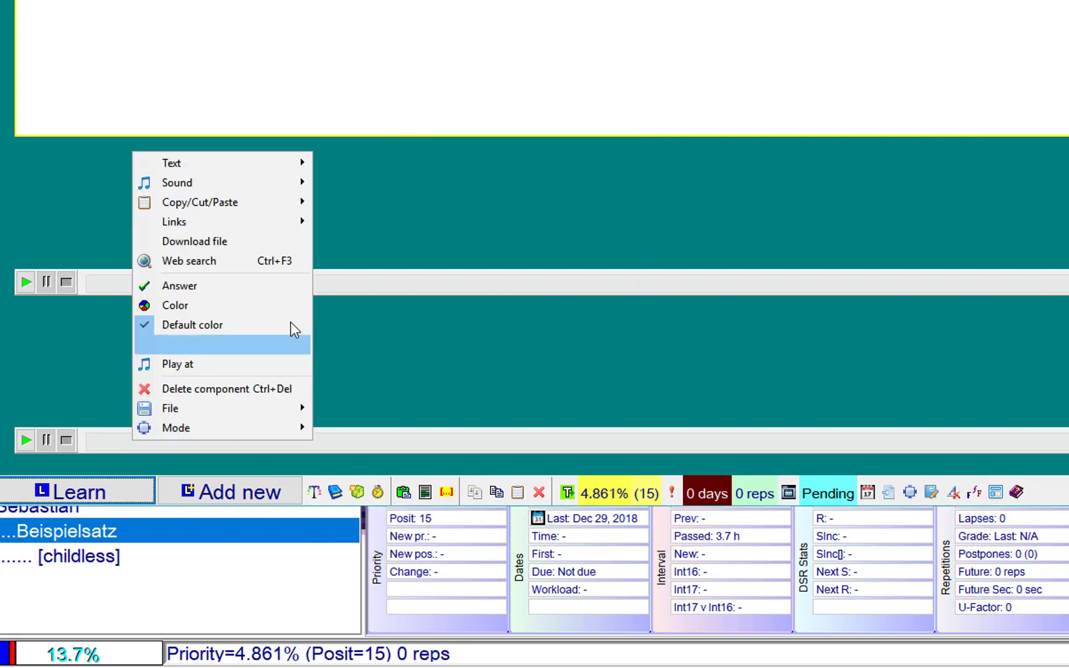
pyautogui.click(204, 364)
pyautogui.click(375, 118)
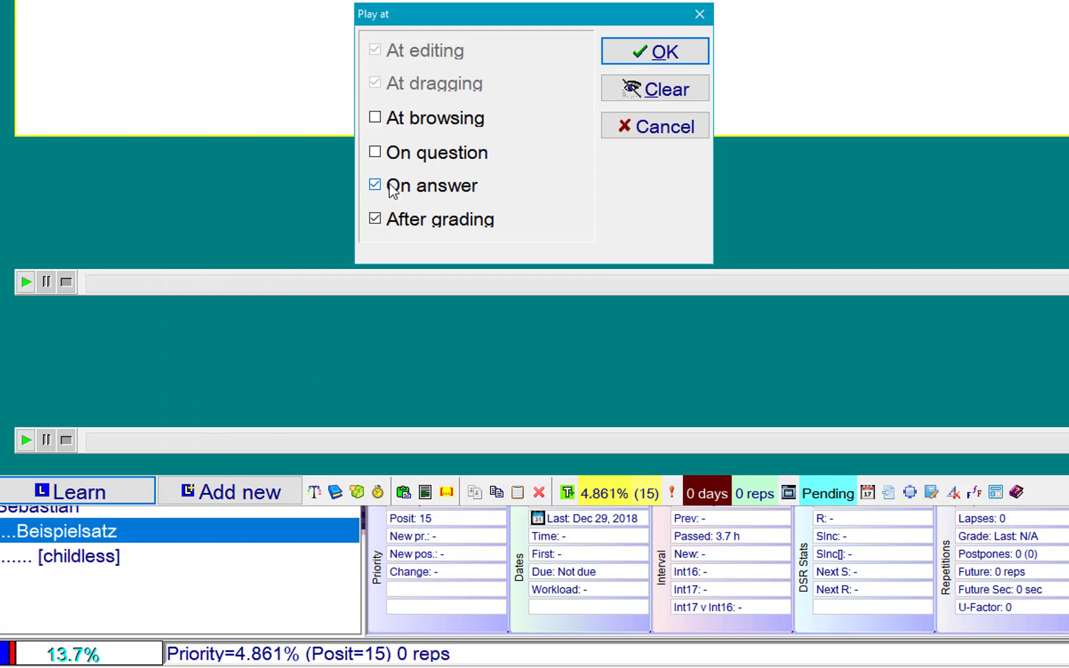
pyautogui.click(630, 51)
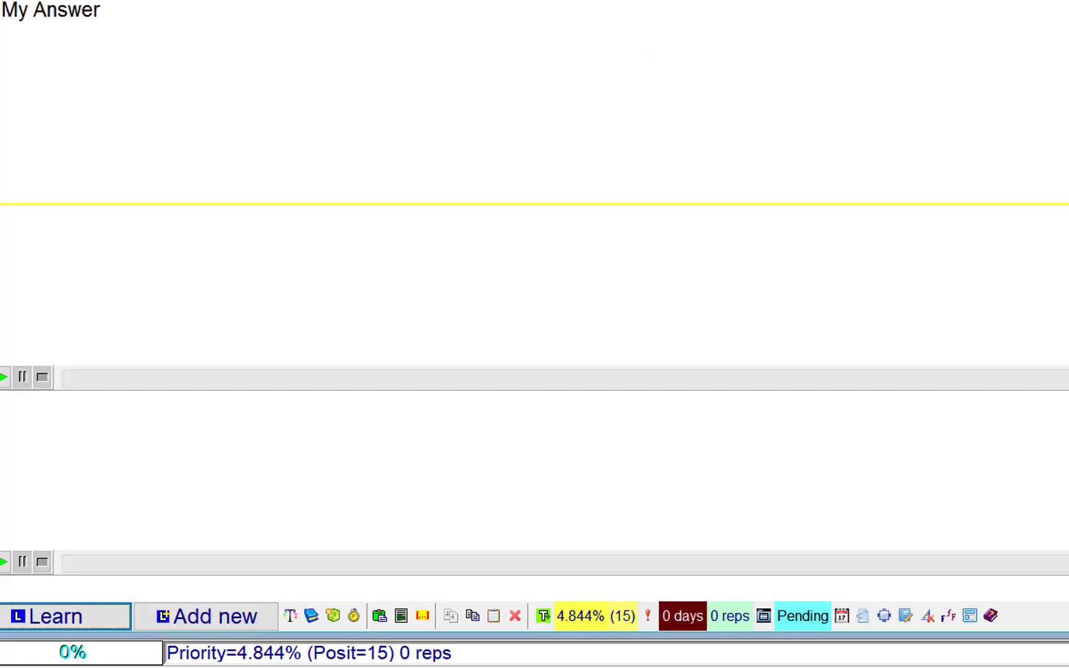
# - Import test1.xml again through XML Import, applying the XML template from the template registry
pyautogui.click(53, 134)
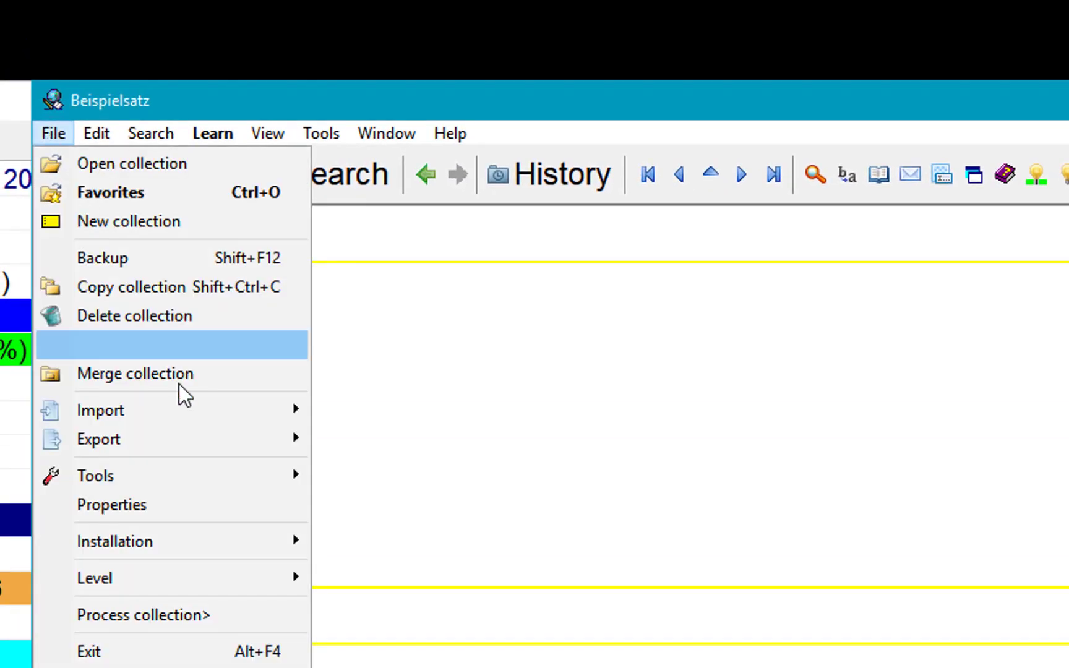
pyautogui.moveTo(173, 416)
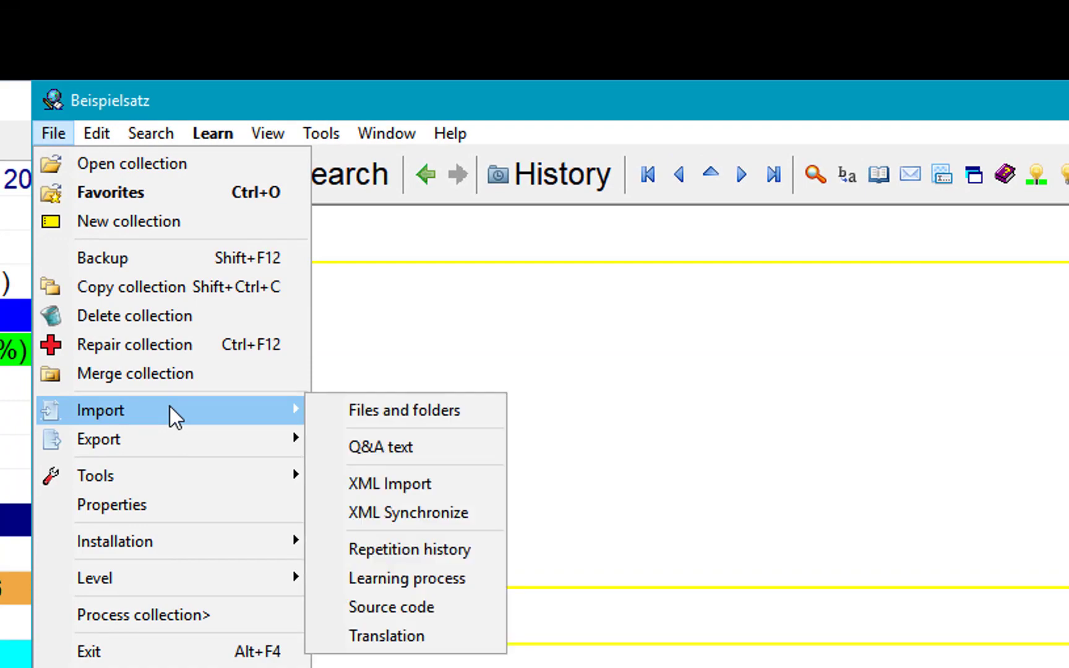
pyautogui.click(374, 479)
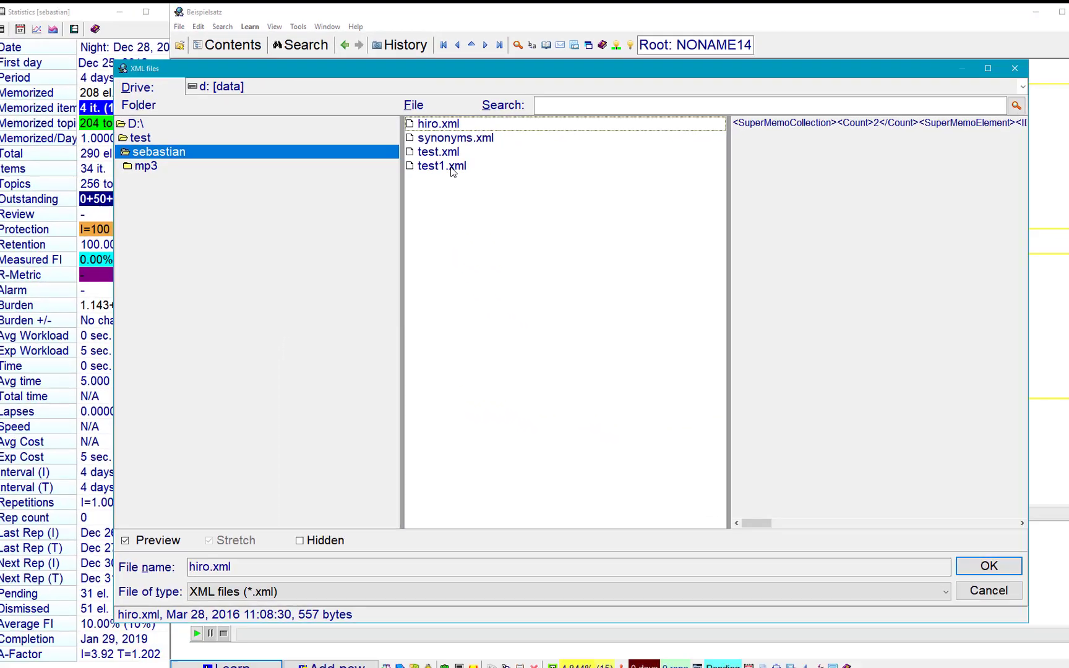
pyautogui.doubleClick(645, 446)
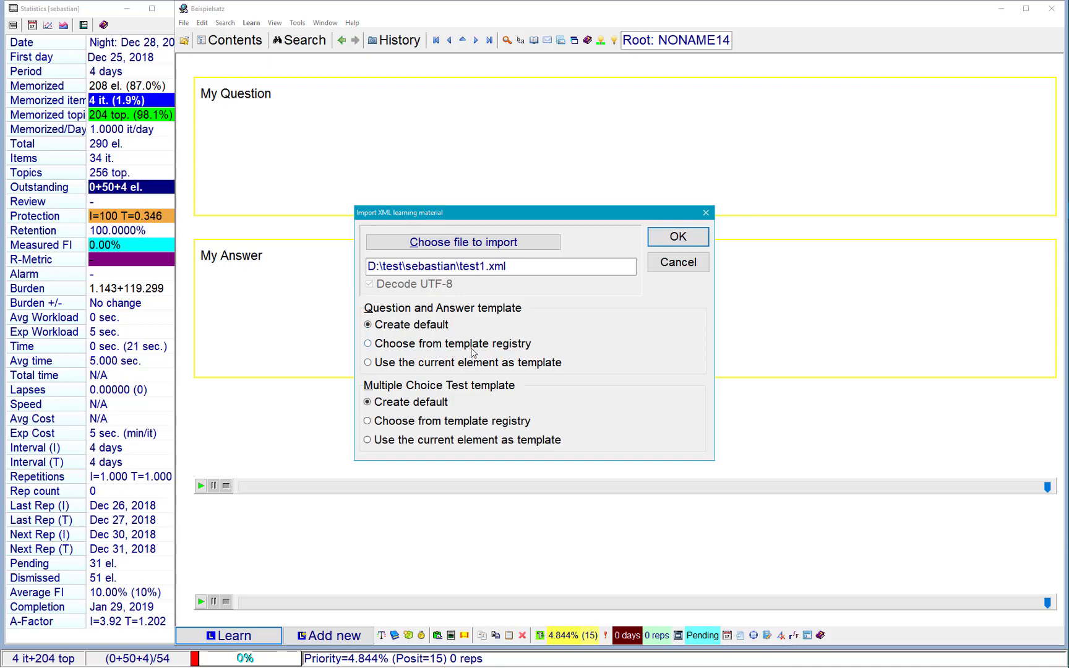
pyautogui.click(369, 344)
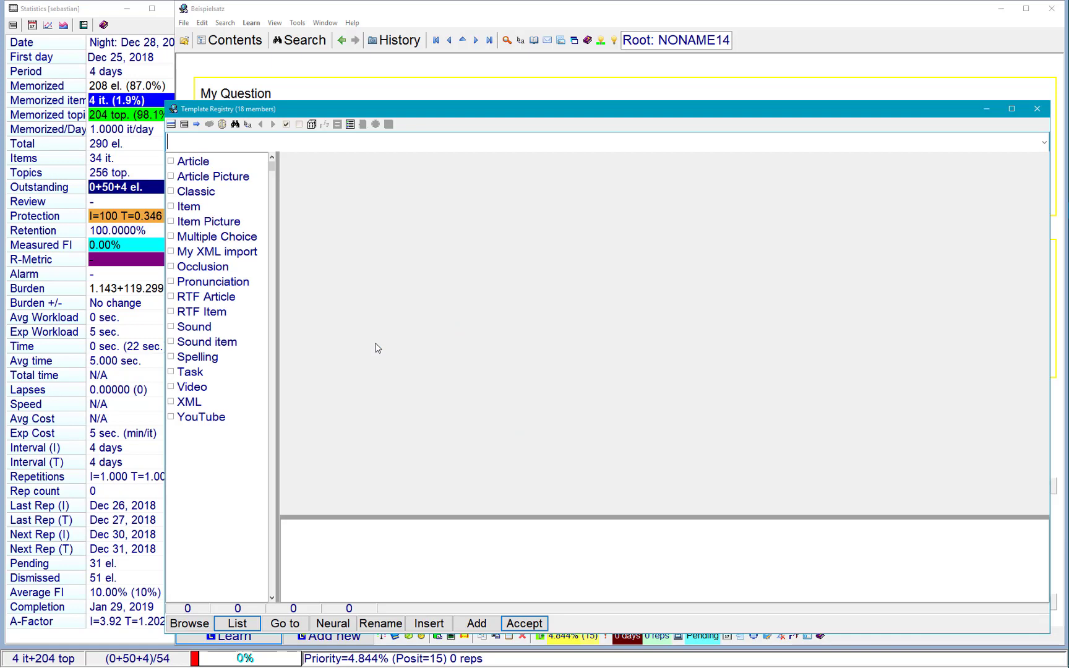
pyautogui.doubleClick(213, 406)
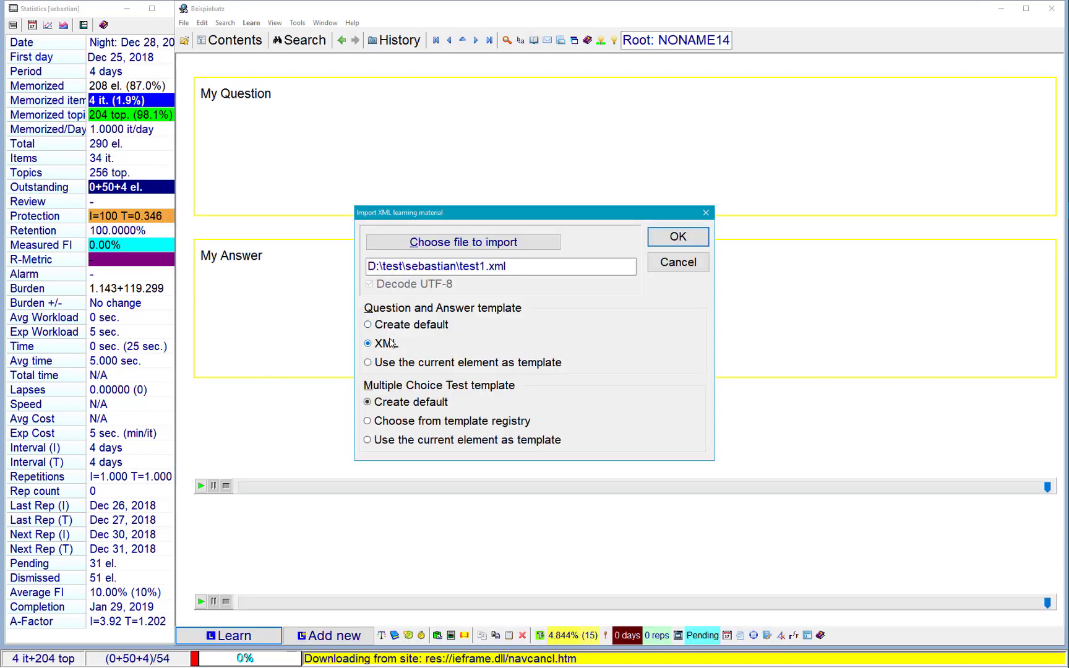
pyautogui.click(663, 239)
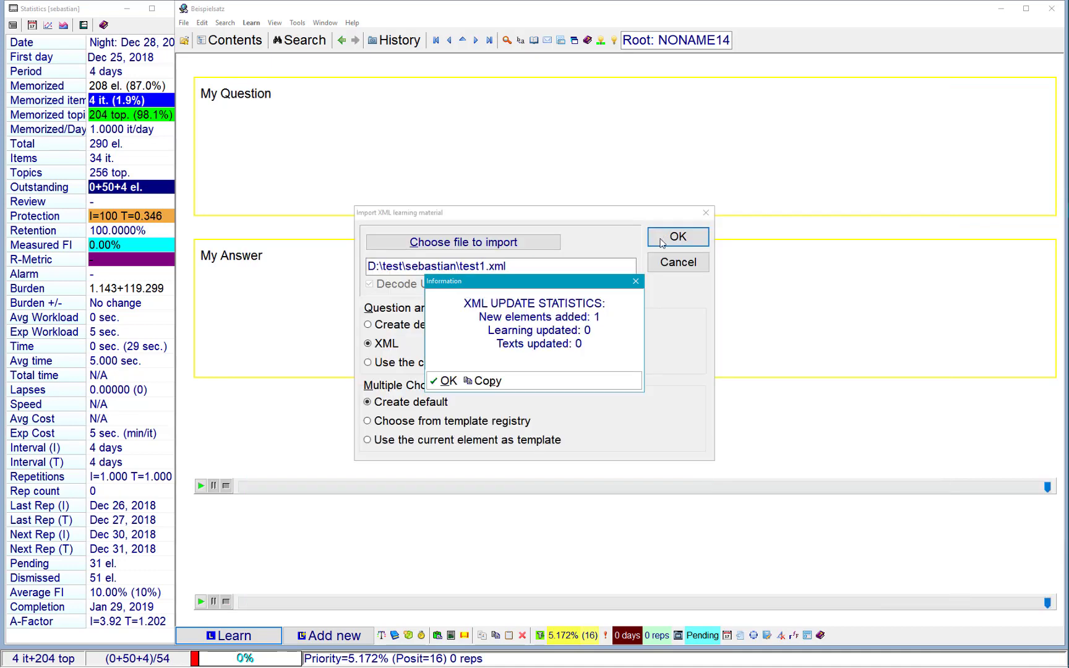
pyautogui.press('Return')
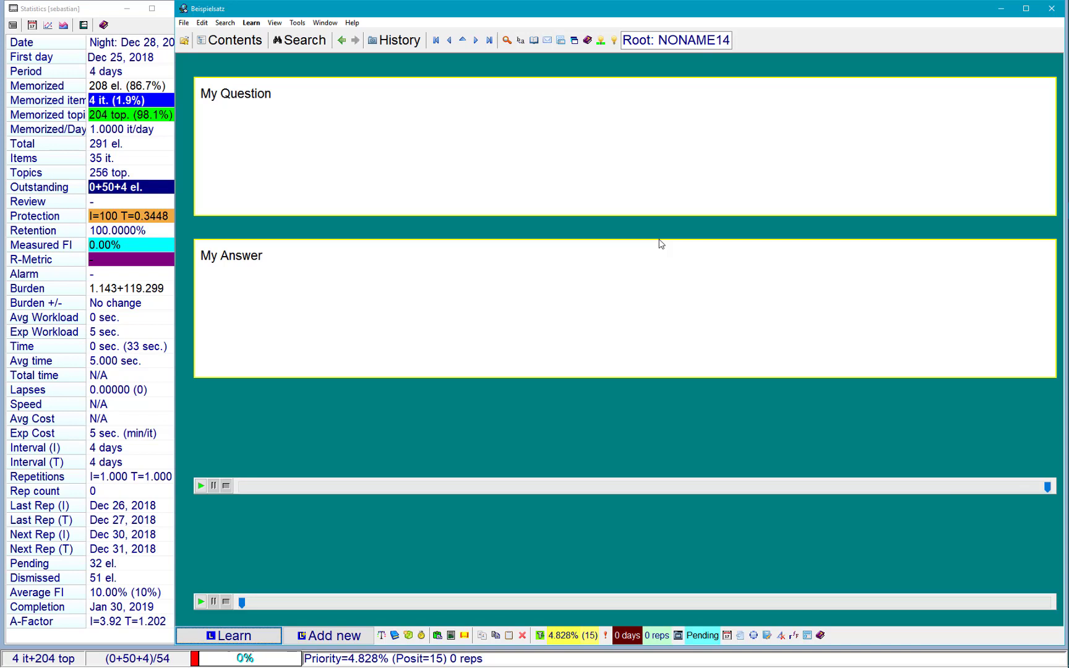
# - Run a test repetition of the new teal item, revealing its answer and grading it
pyautogui.hotkey('ctrl', 'shift', 'l')
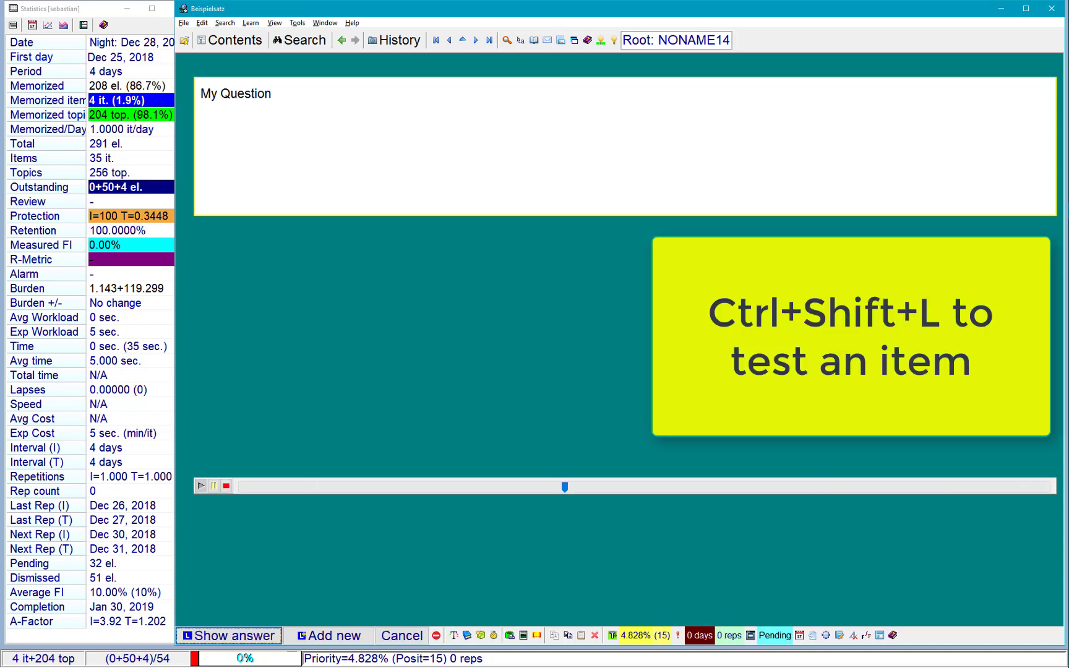
pyautogui.press('Return')
pyautogui.press('Return')
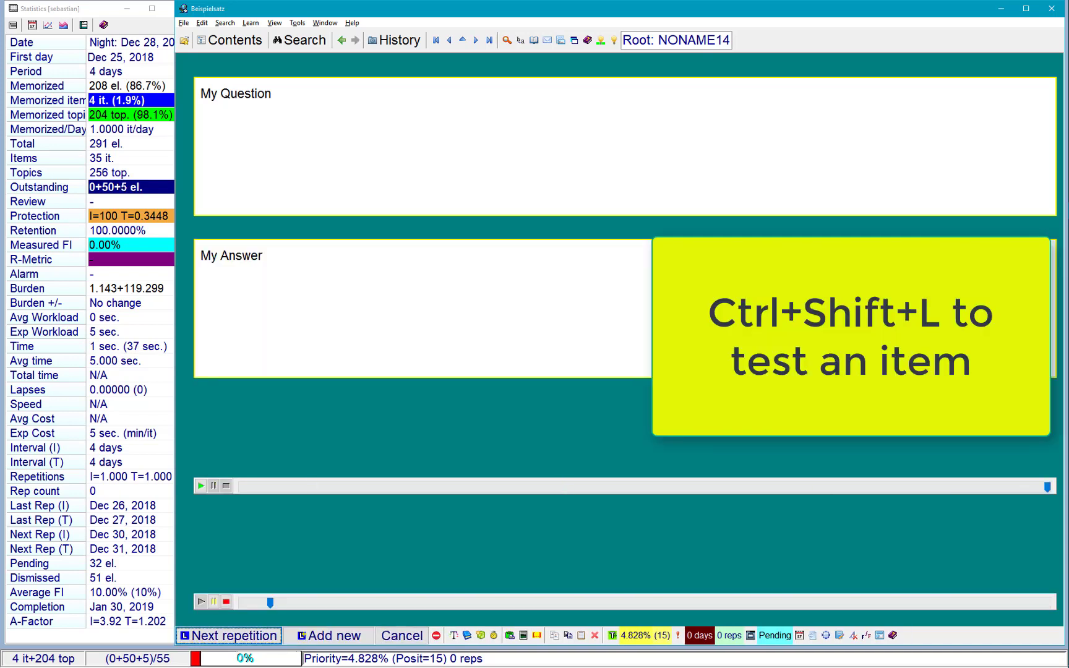
pyautogui.press('Return')
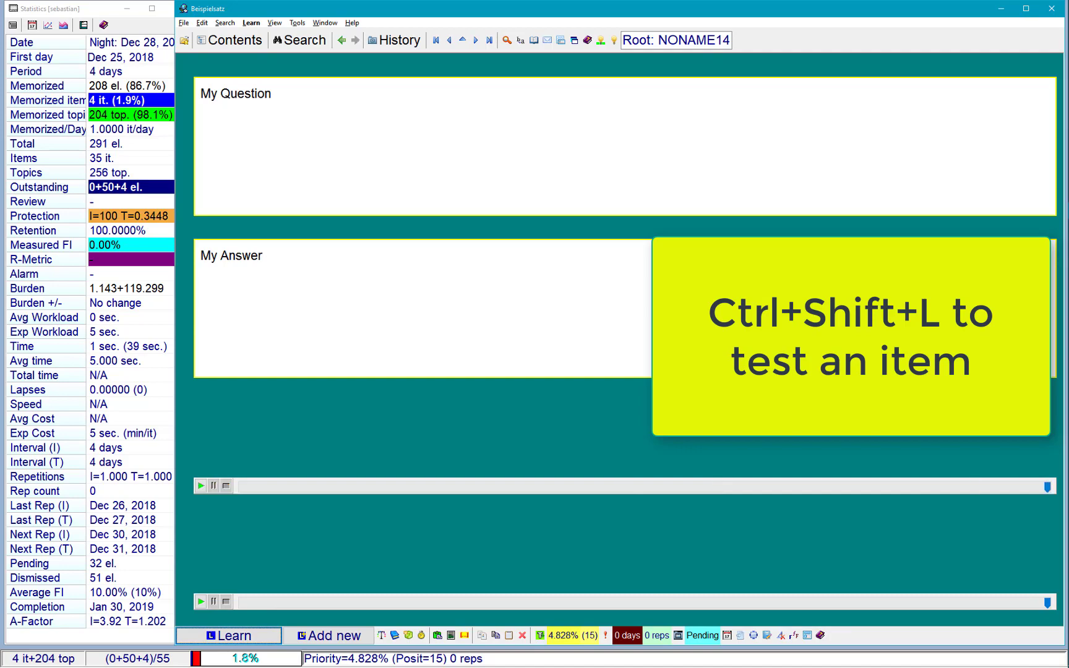